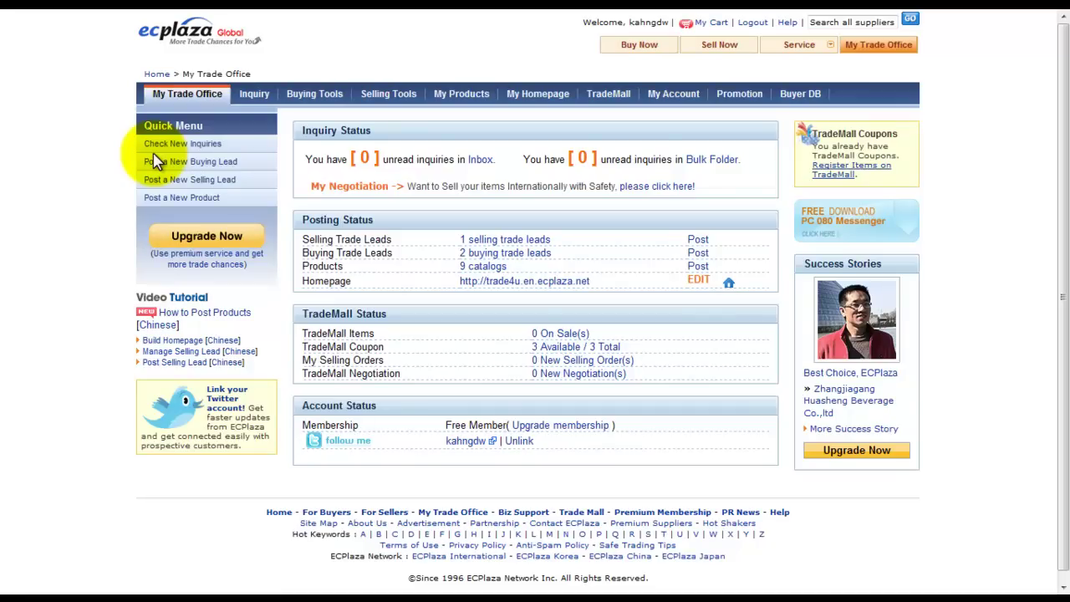
- In Manage Products, sort mobile phone 1 up twice so it follows laptop1
mouse_move(468, 89)
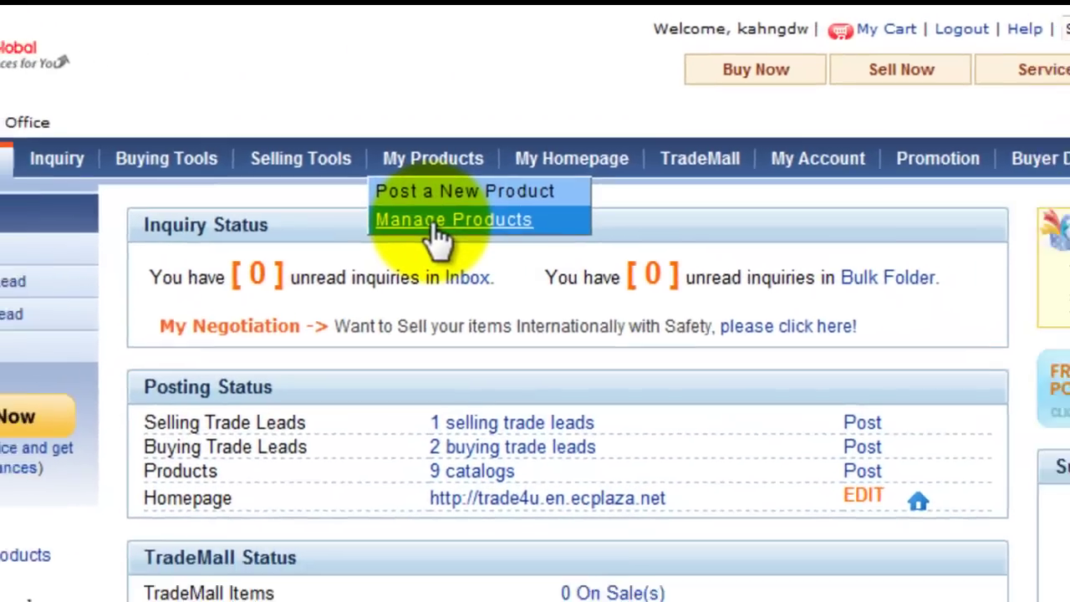
click(439, 222)
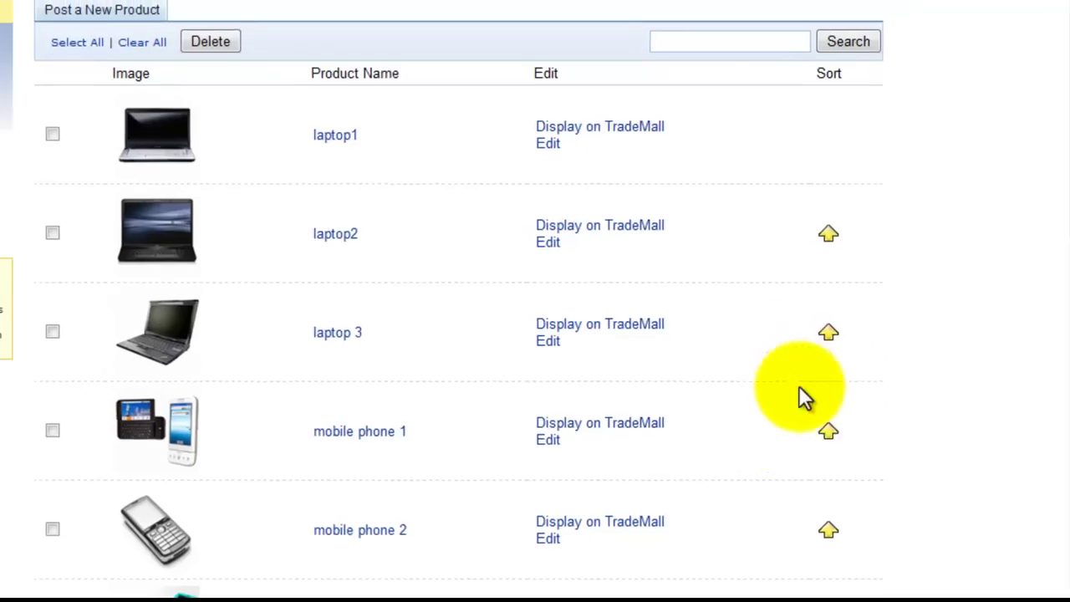
click(811, 425)
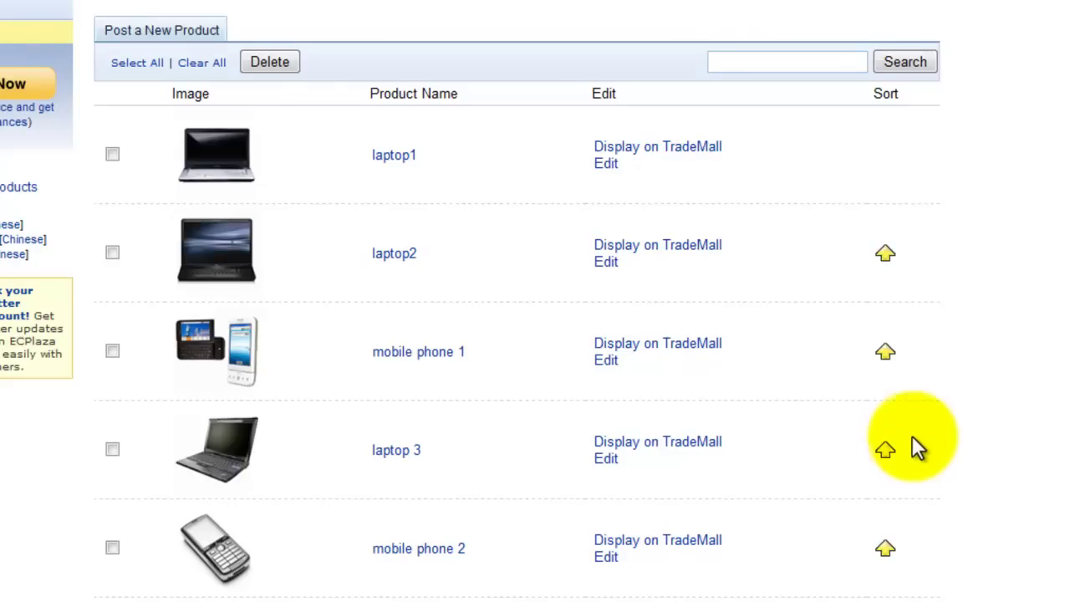
click(885, 351)
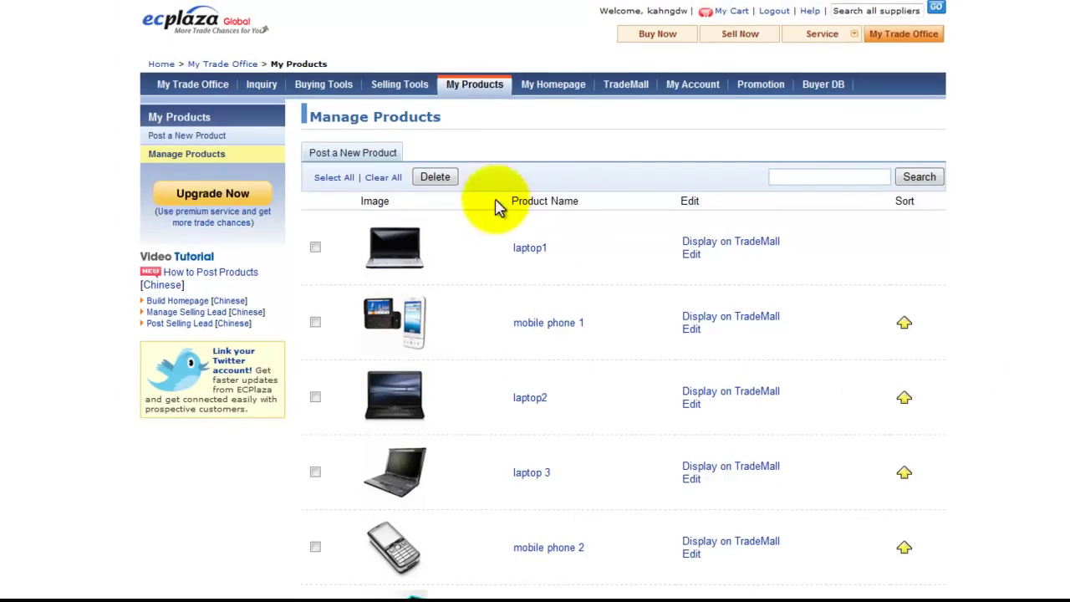
- Open the trade4u company homepage from My Homepage and review its catalog order in the new tab
click(557, 107)
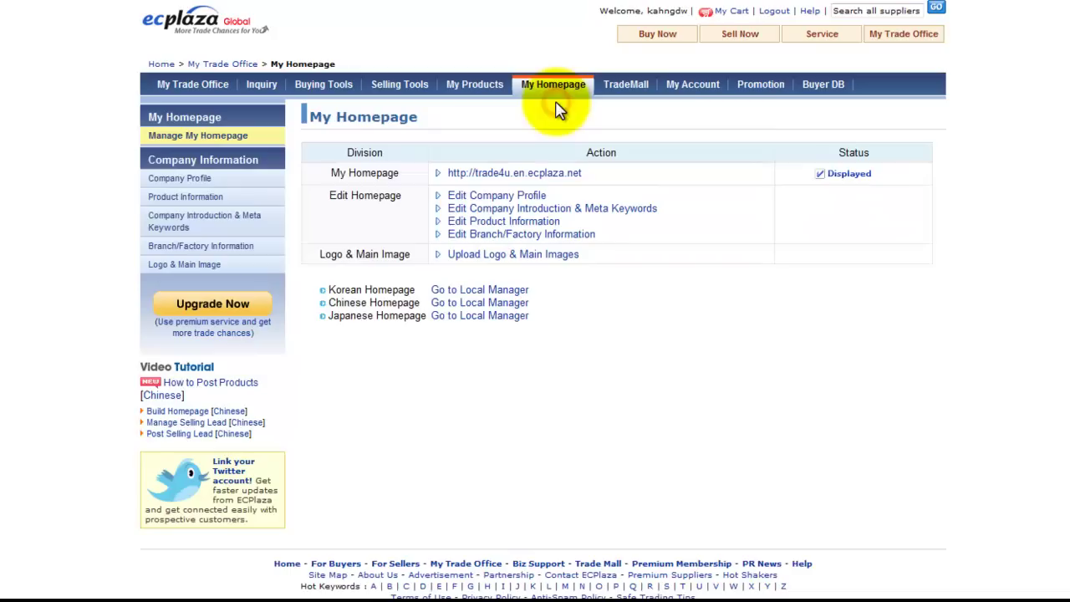
click(558, 176)
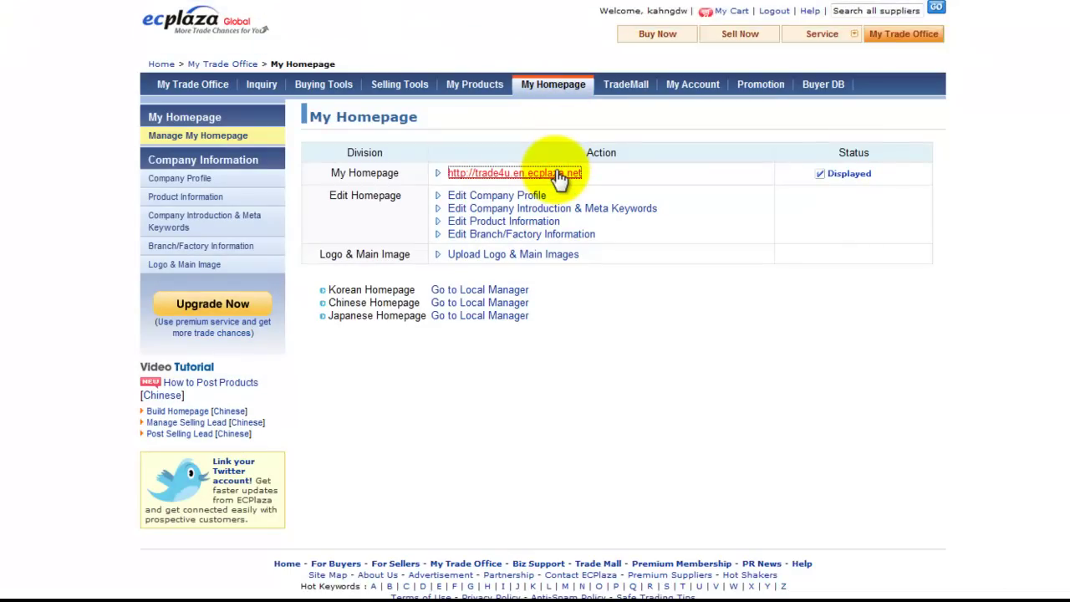
mouse_move(334, 5)
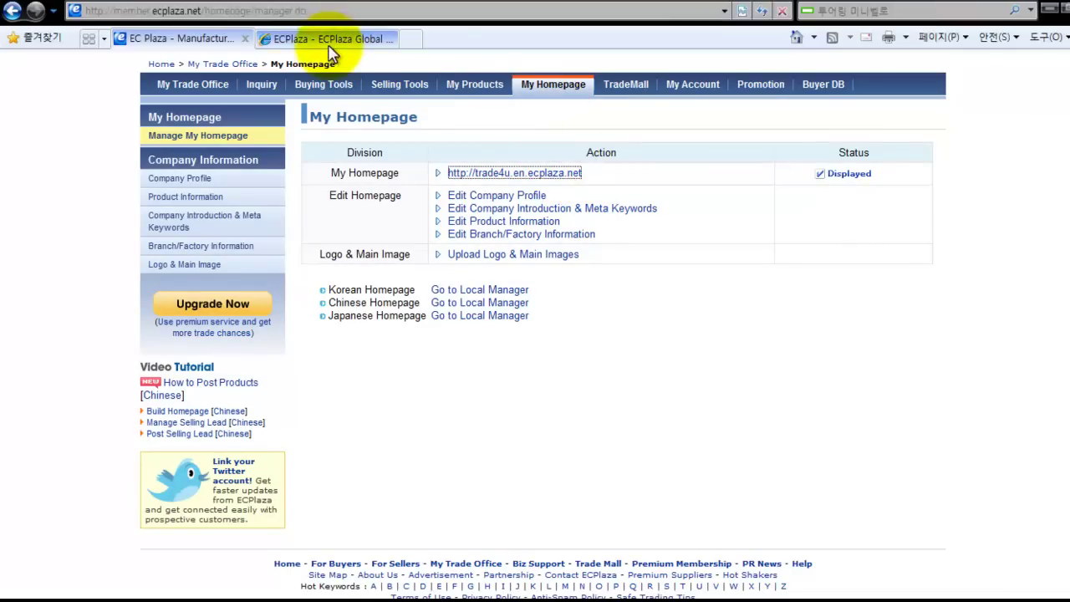
click(328, 43)
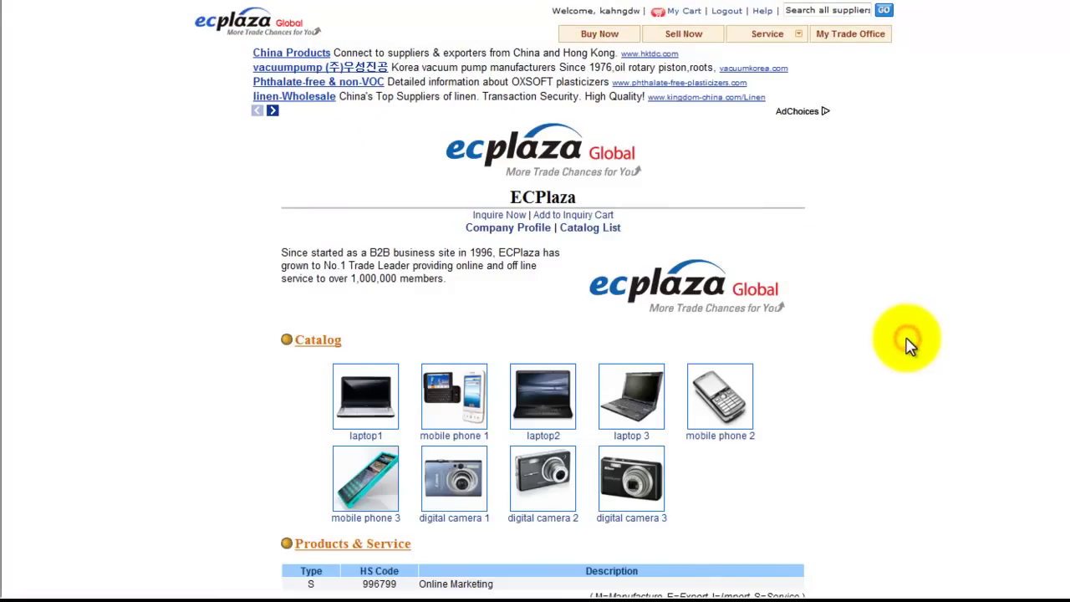
scroll(910, 343, down, 2)
scroll(910, 343, up, 1)
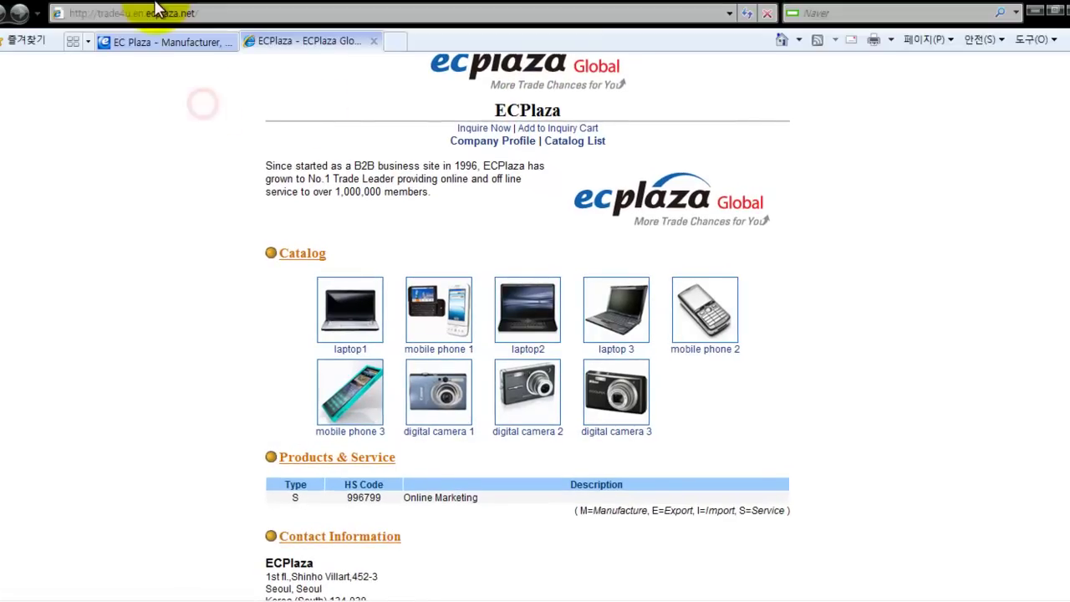
- Return to the My Trade Office dashboard in the first browser tab
click(140, 40)
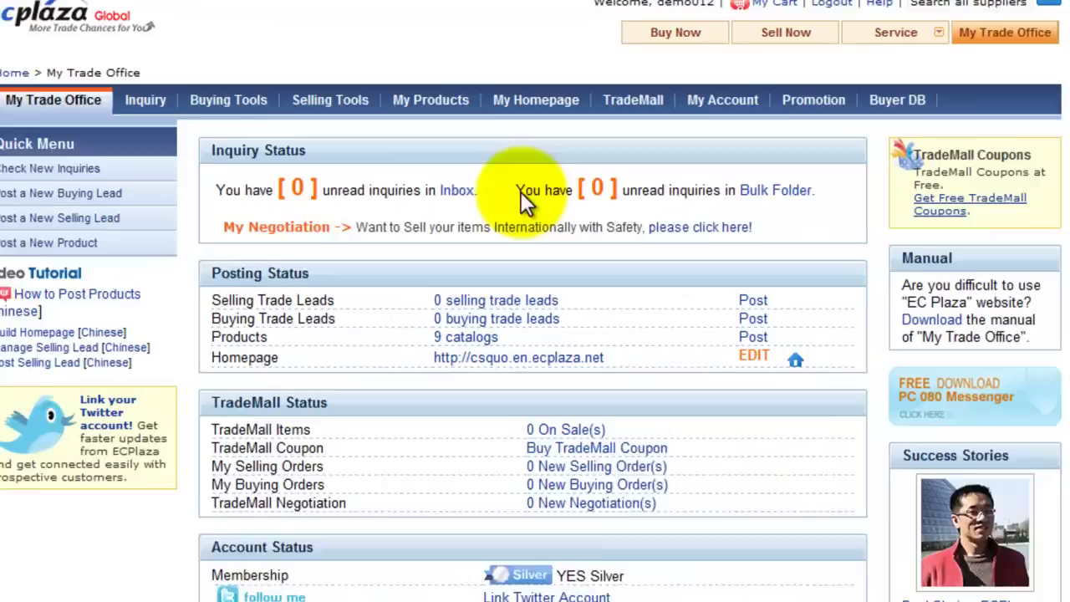
mouse_move(435, 92)
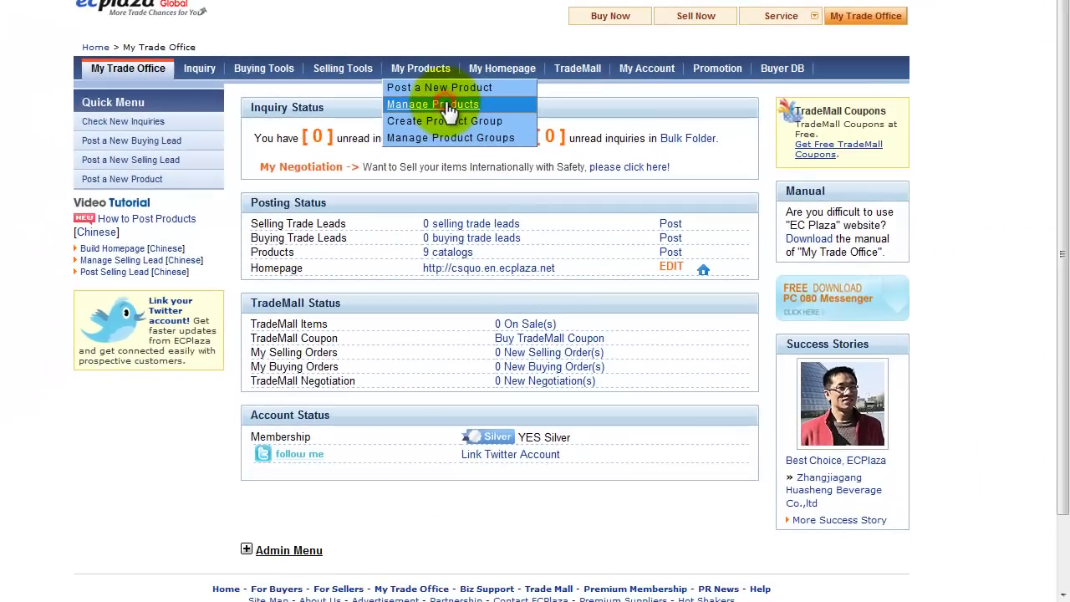
- Open Manage Products and confirm all 9 products are on display, none hidden
click(448, 105)
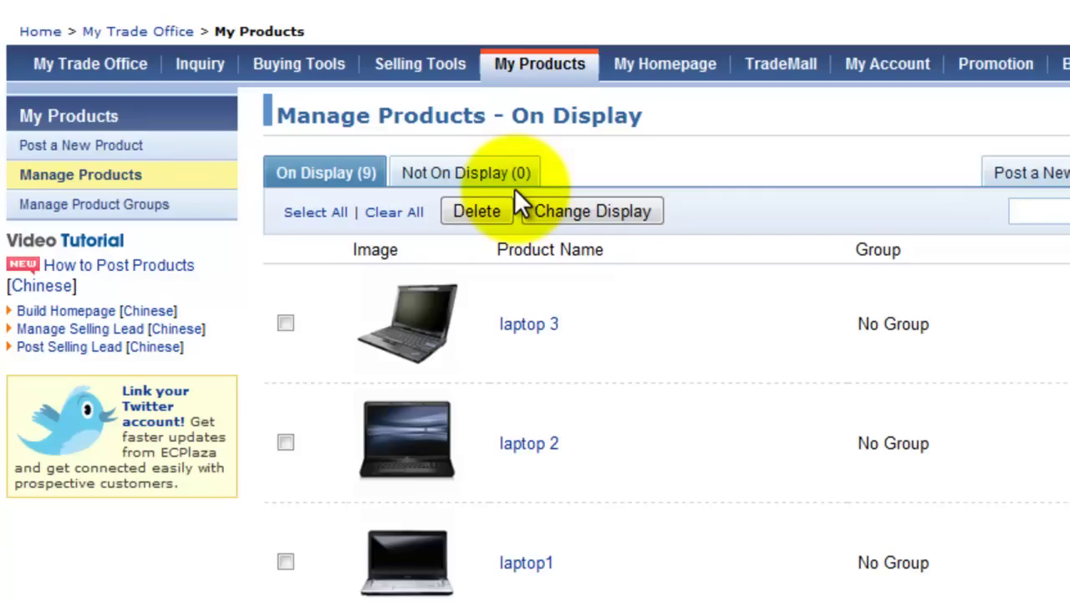
click(434, 171)
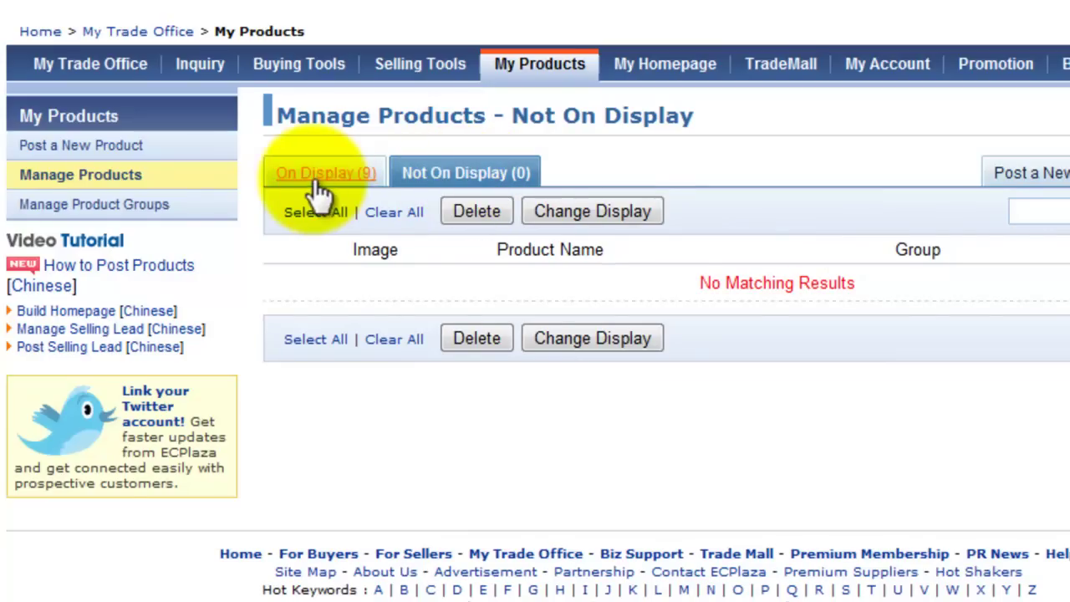
click(311, 177)
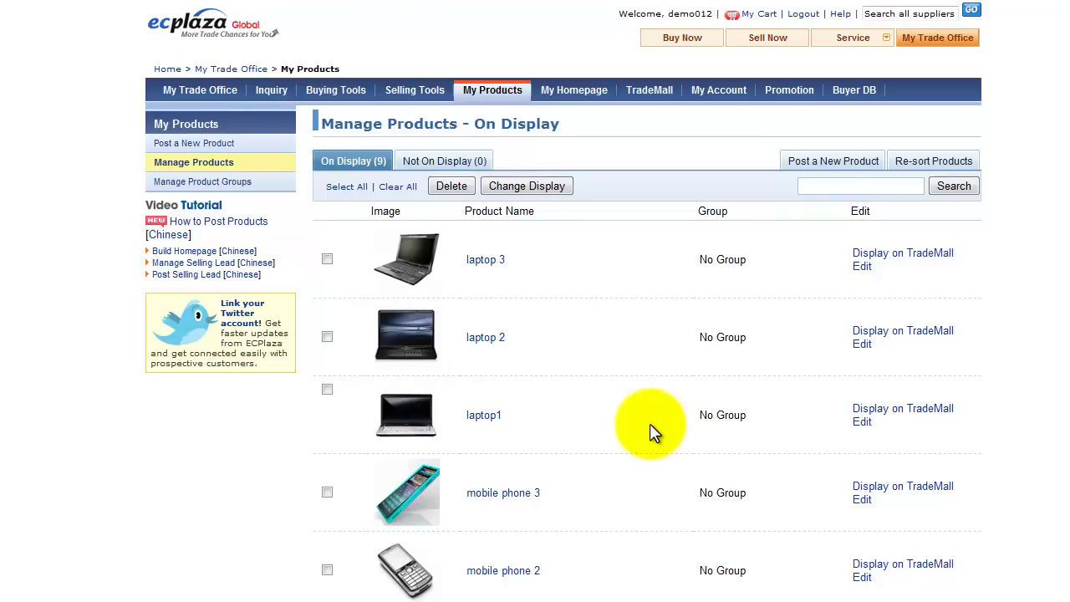
scroll(646, 423, down, 5)
scroll(647, 423, up, 5)
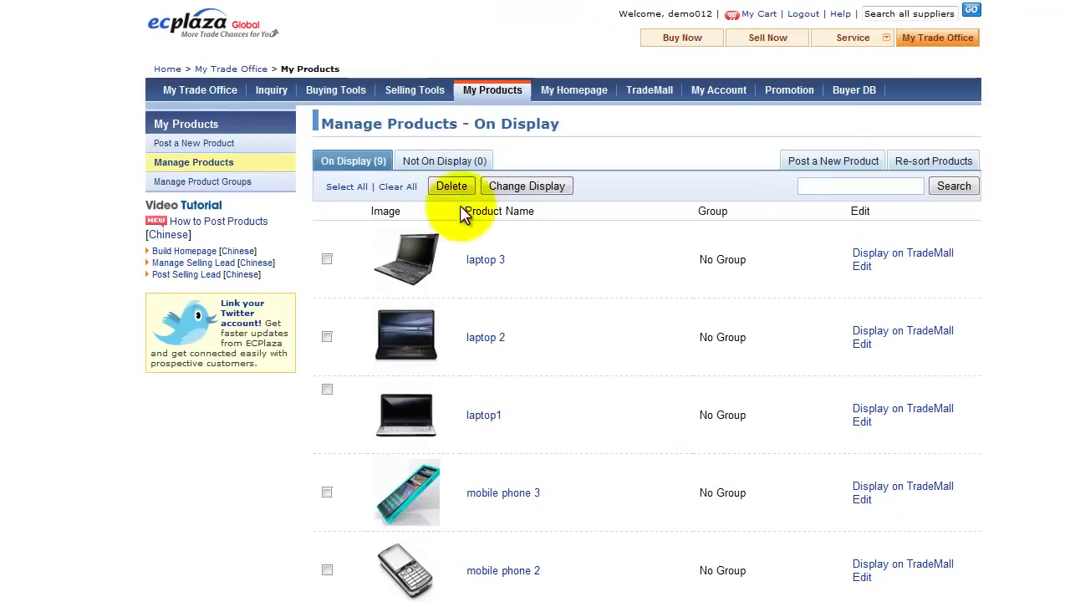
- Hide laptop 3, laptop 2 and laptop1 with Change Display, confirming with 확인
click(469, 163)
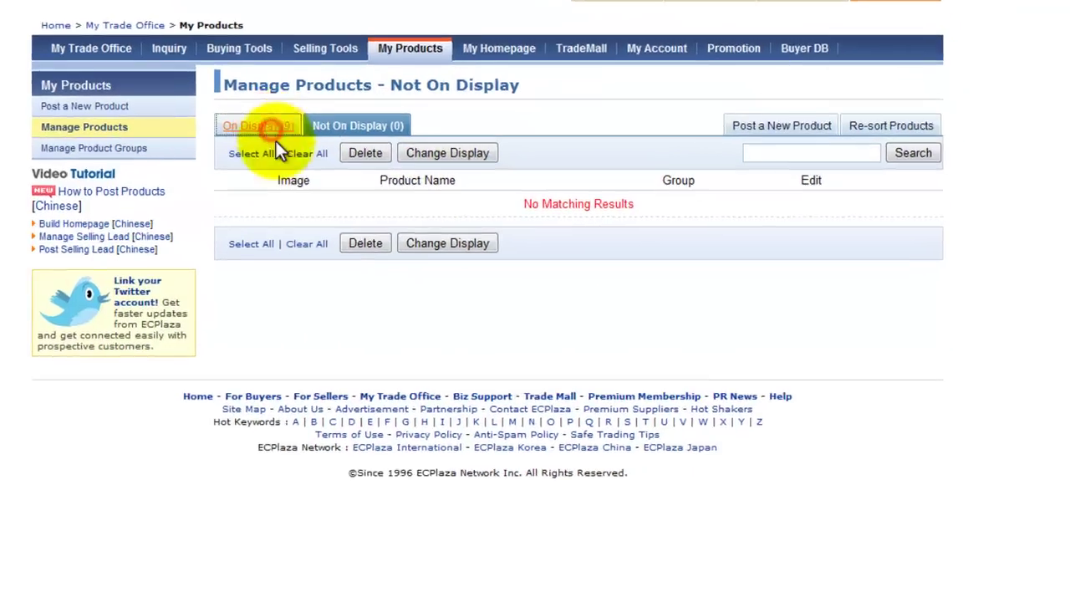
click(365, 168)
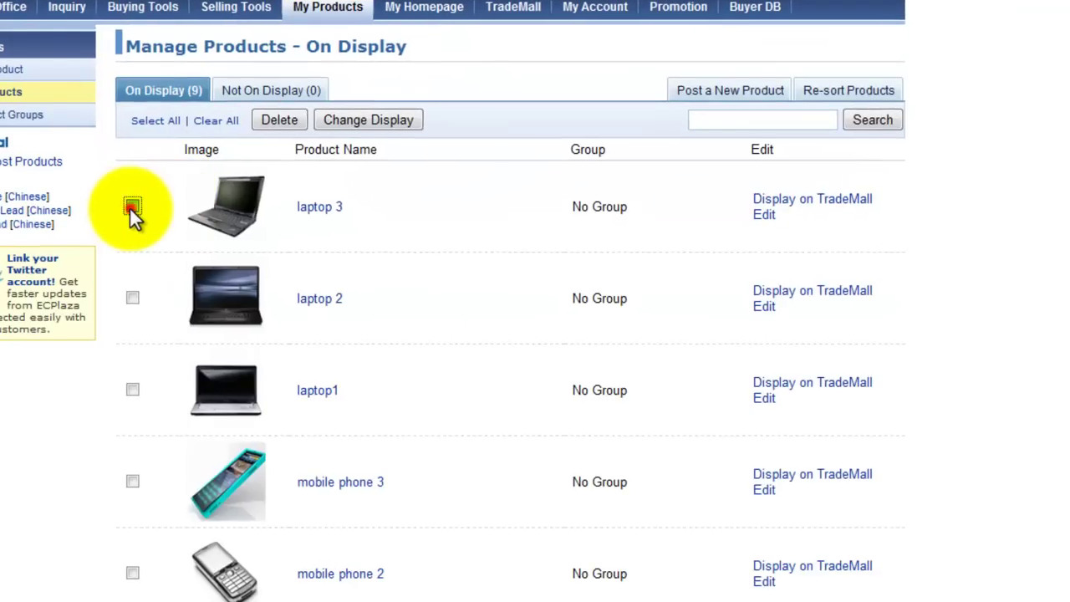
click(133, 207)
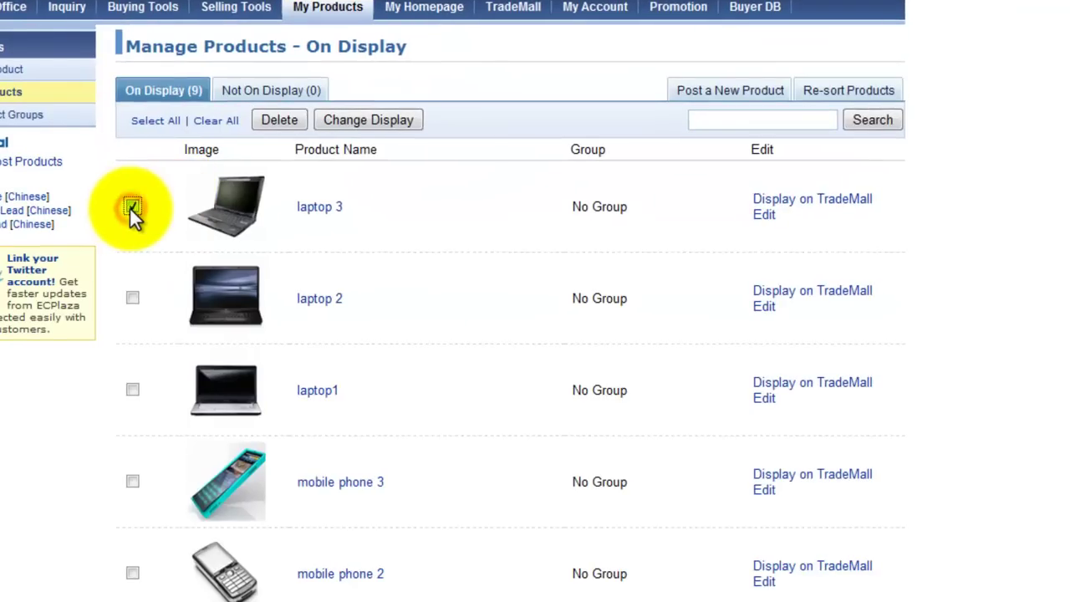
click(132, 299)
click(132, 390)
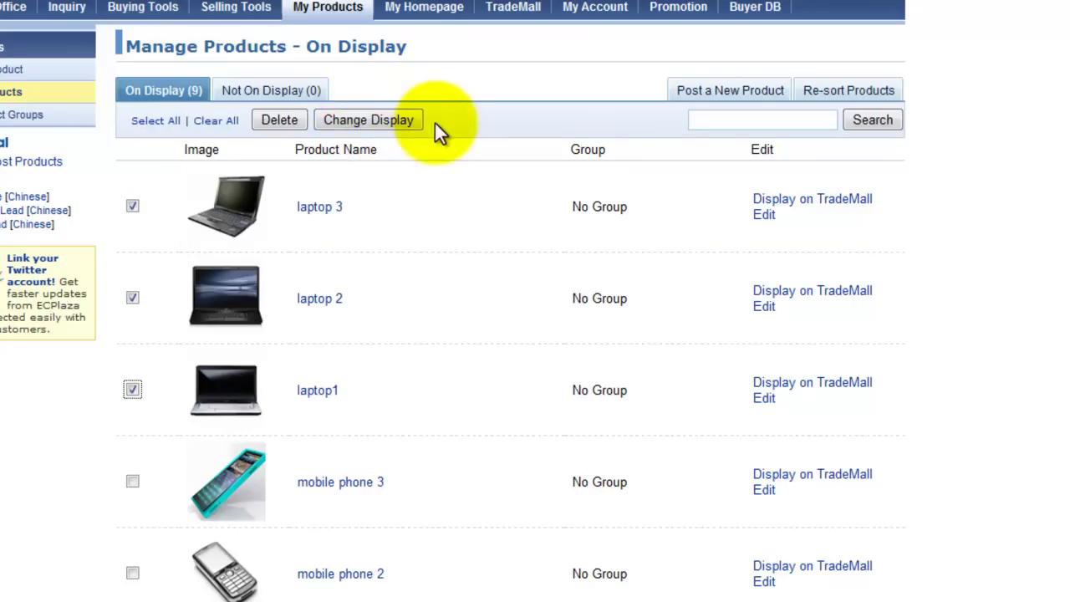
click(387, 126)
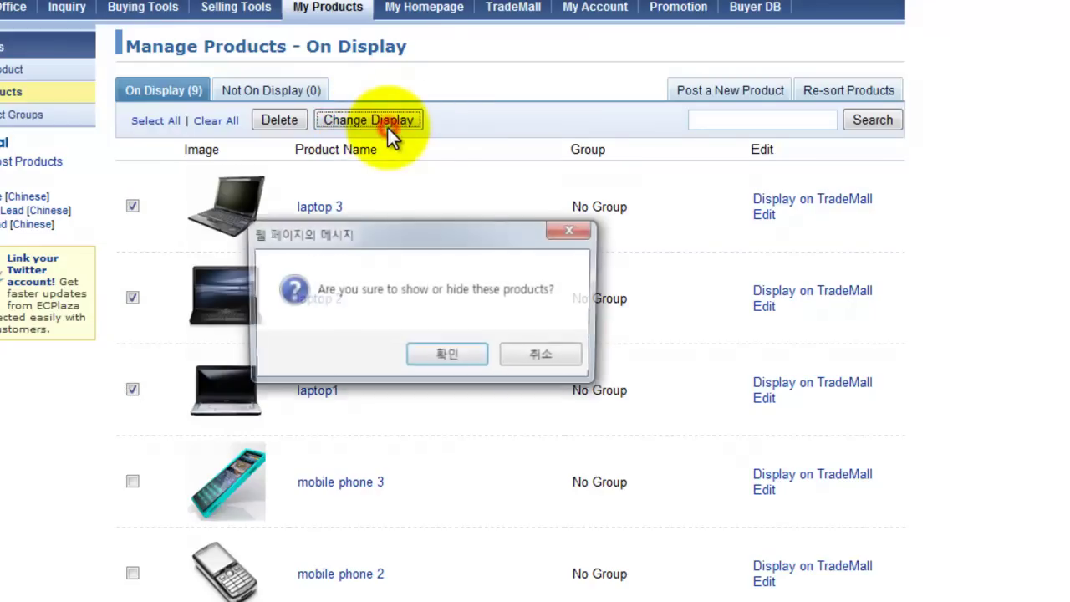
click(454, 355)
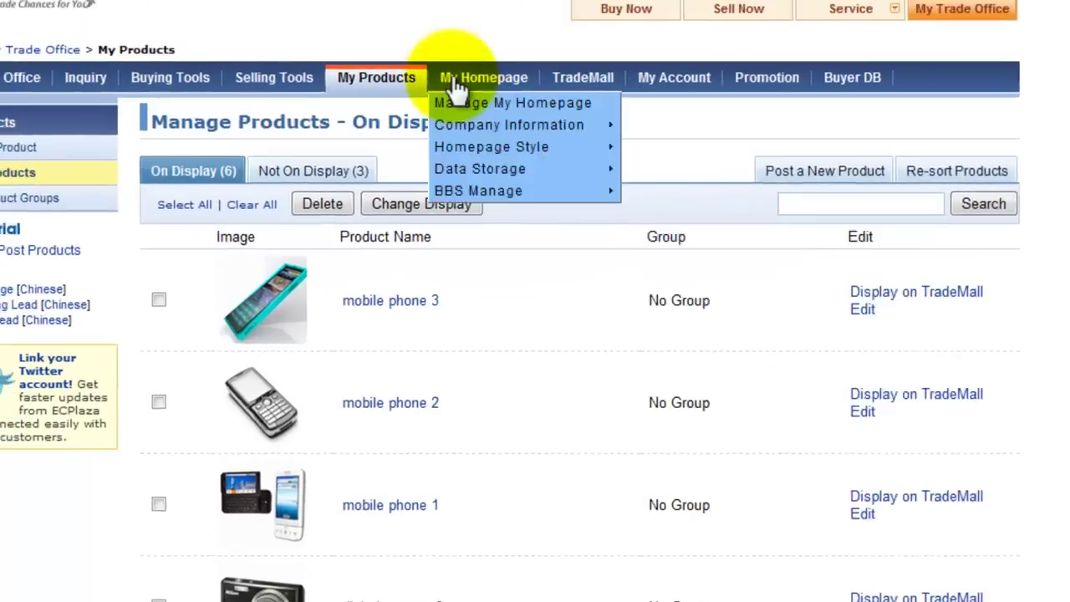
- Open Create Product Group from My Products and focus the Group Name field
mouse_move(342, 44)
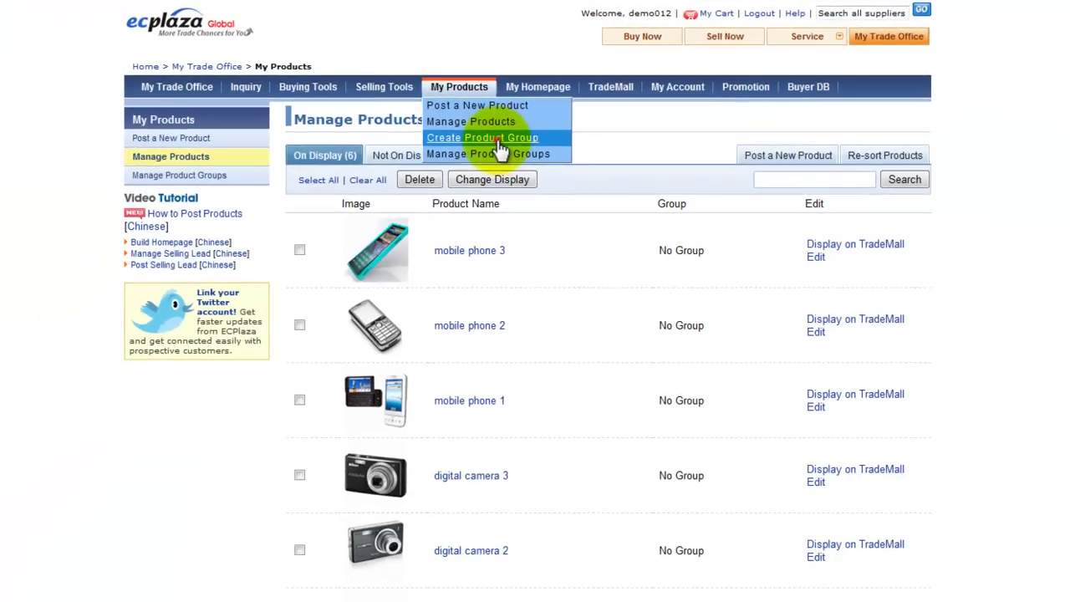
click(535, 234)
click(490, 177)
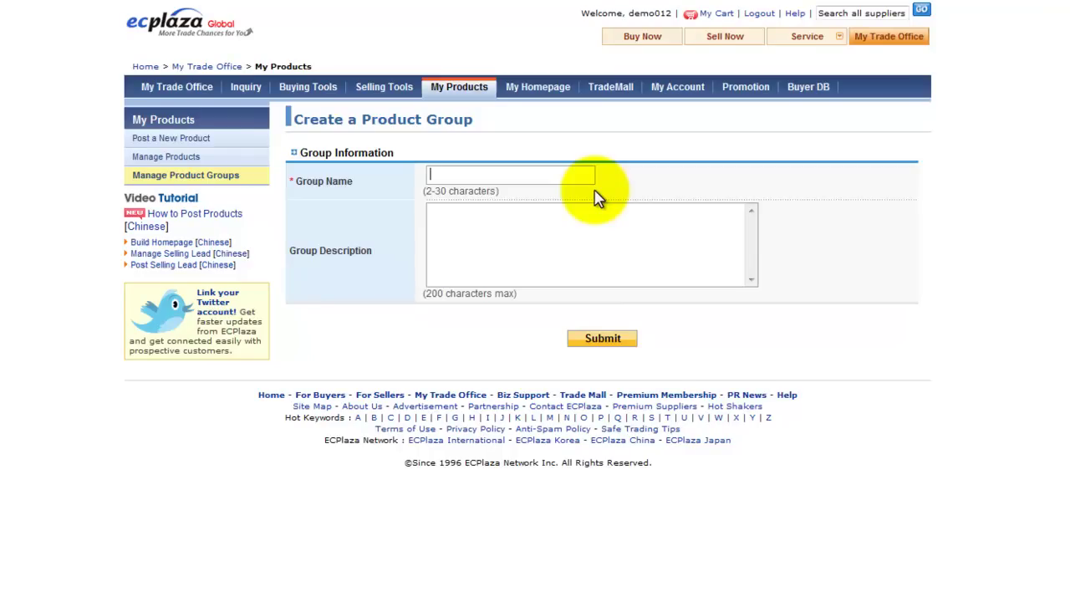
- Create a product group named laptops, with laptops as its description
text(lapt)
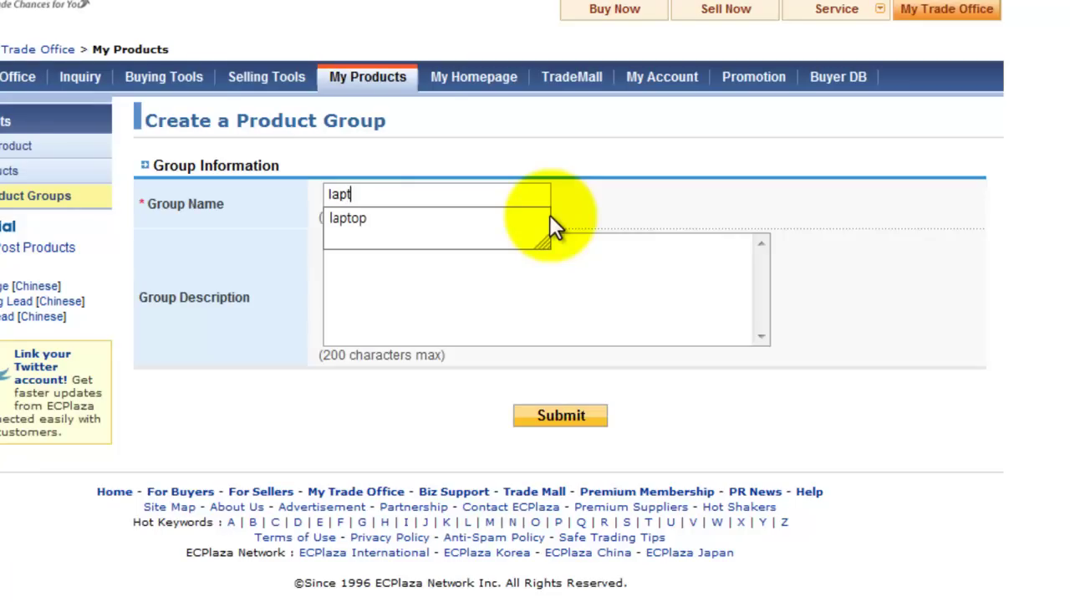
text(op)
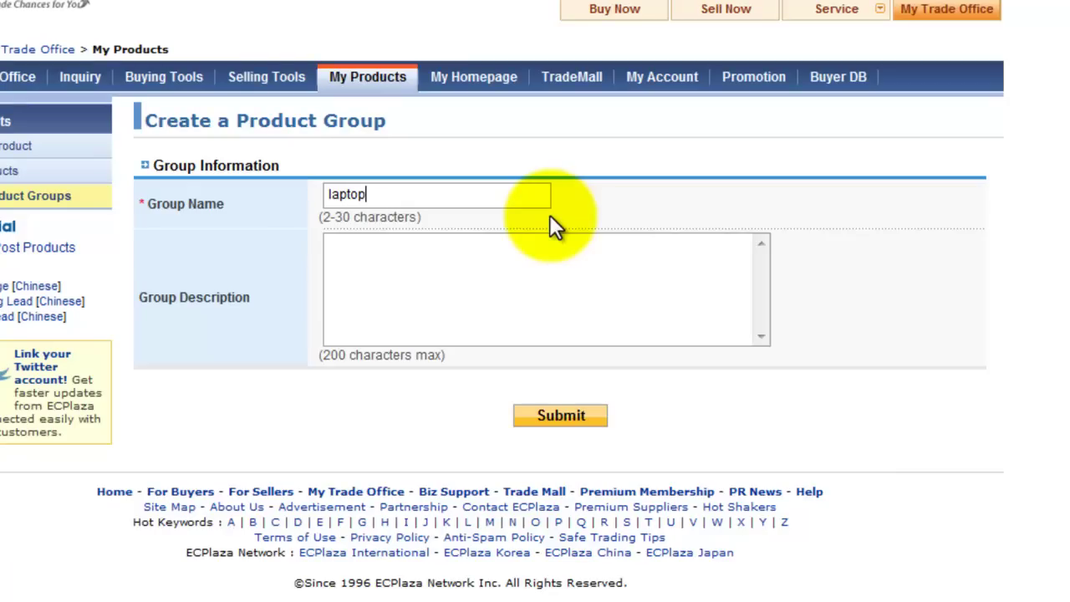
text(s)
key(Tab)
drag(471, 191, 143, 198)
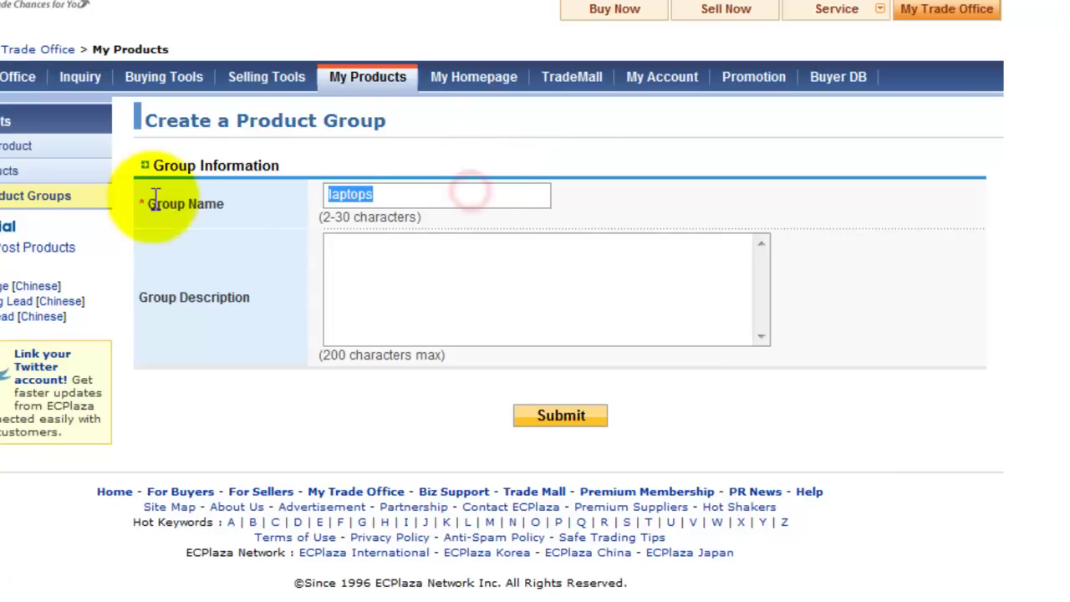
click(441, 298)
text(laptops)
click(561, 415)
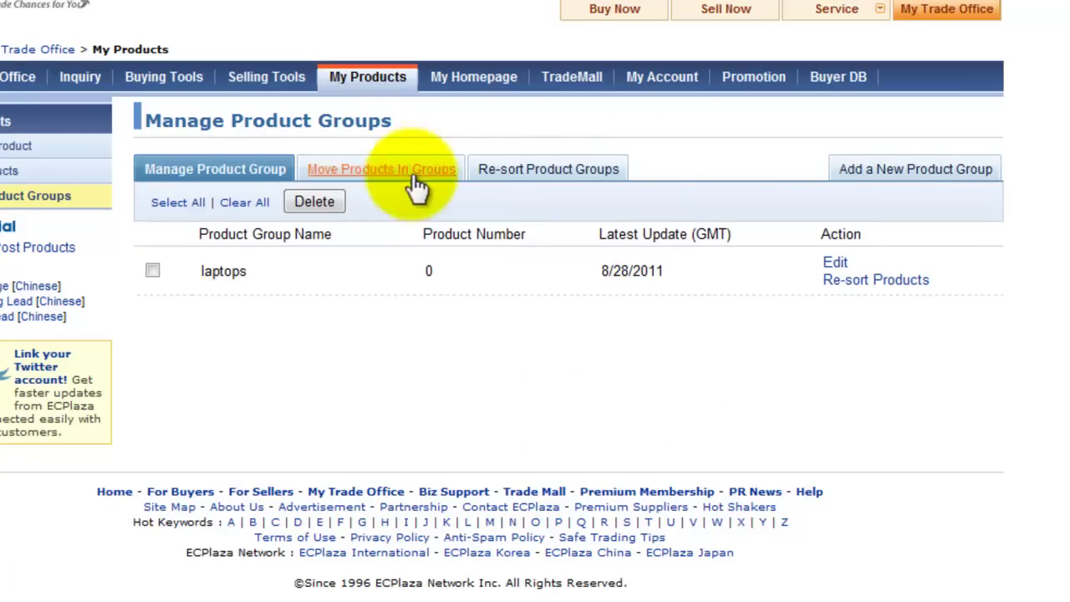
- Add a camera product group, described as camera
click(857, 175)
click(401, 198)
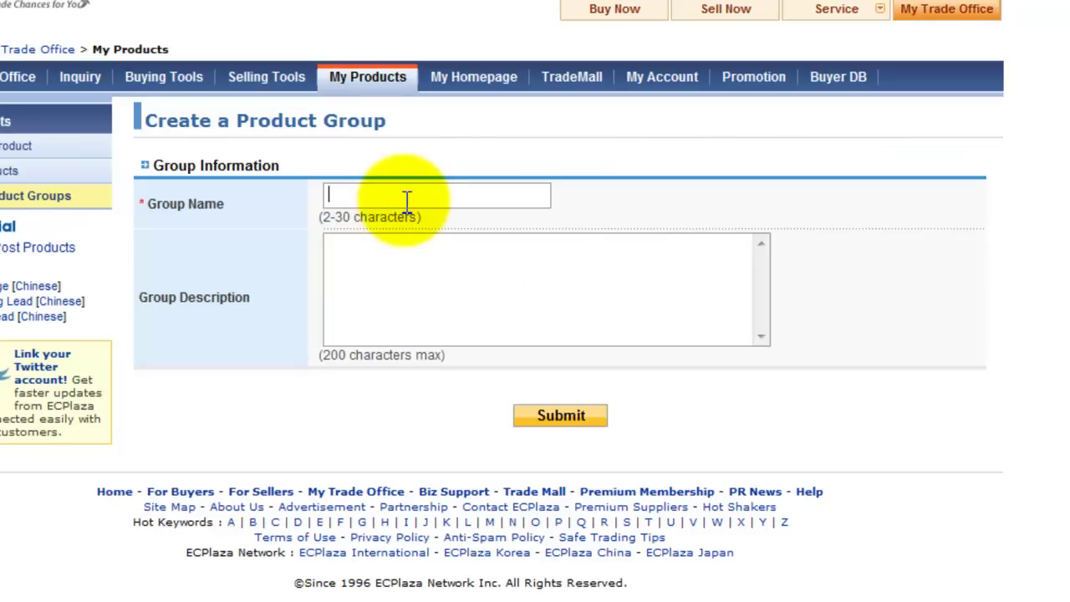
text(ca)
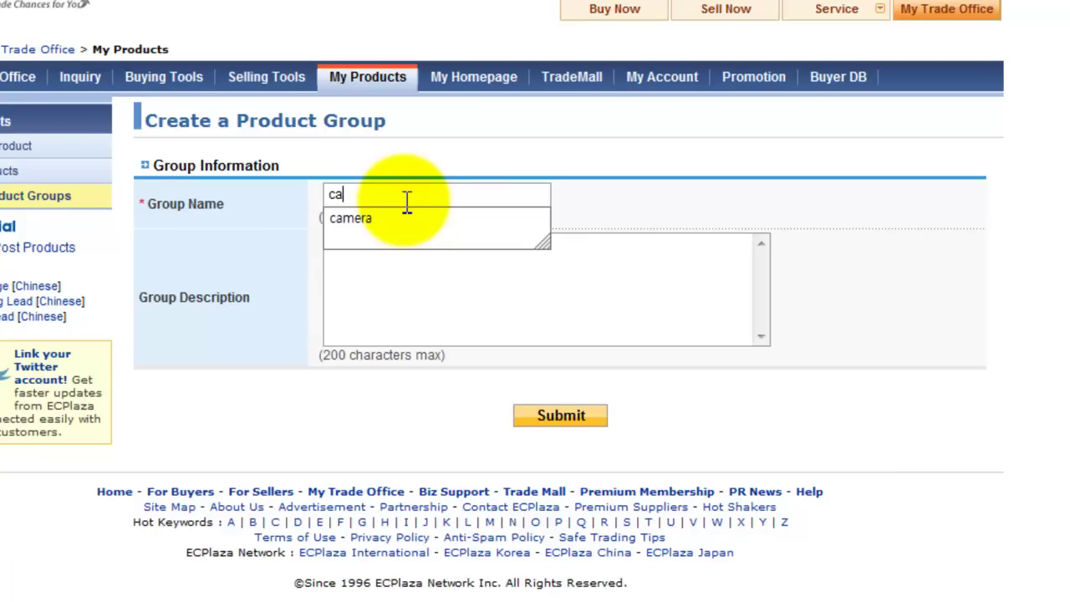
text(mera)
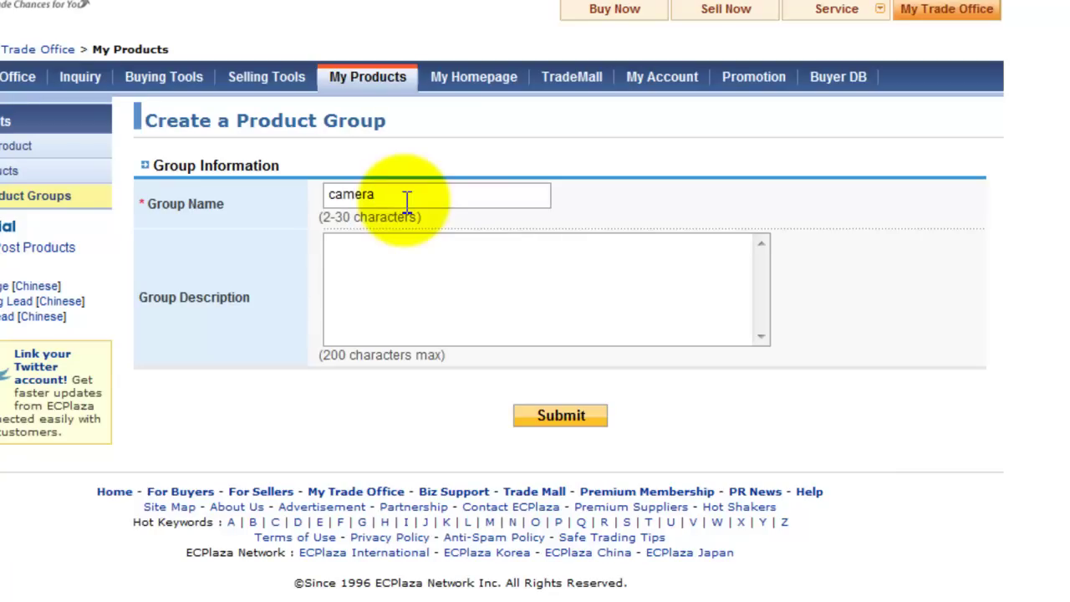
key(shift+Left)
key(shift+Left)
key(shift+Left)
key(shift+Left)
key(shift+Left)
key(shift+Left)
key(ctrl+c)
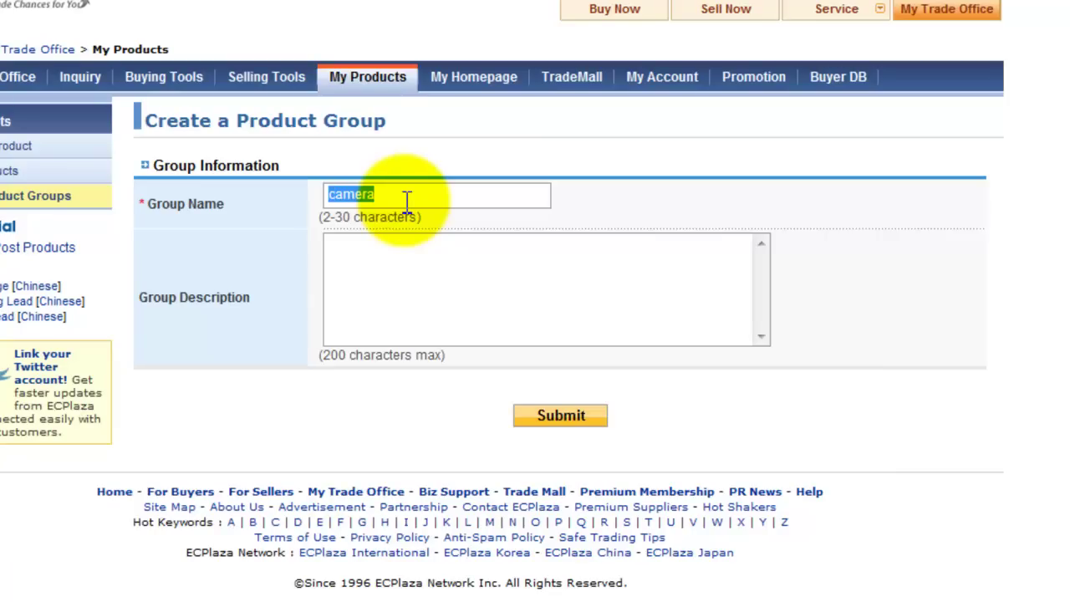
key(Tab)
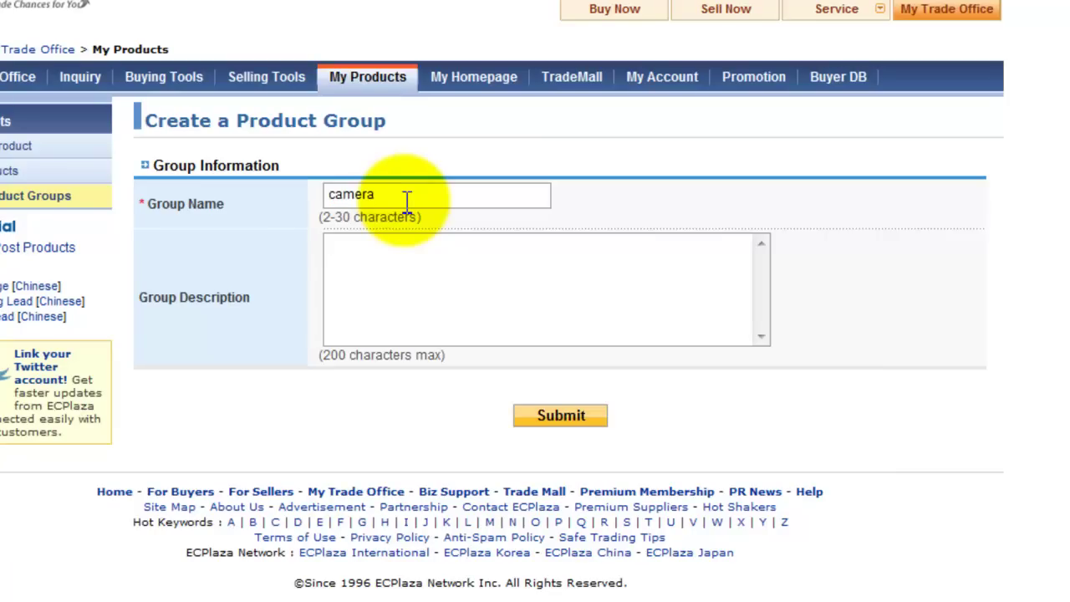
key(ctrl+v)
click(558, 417)
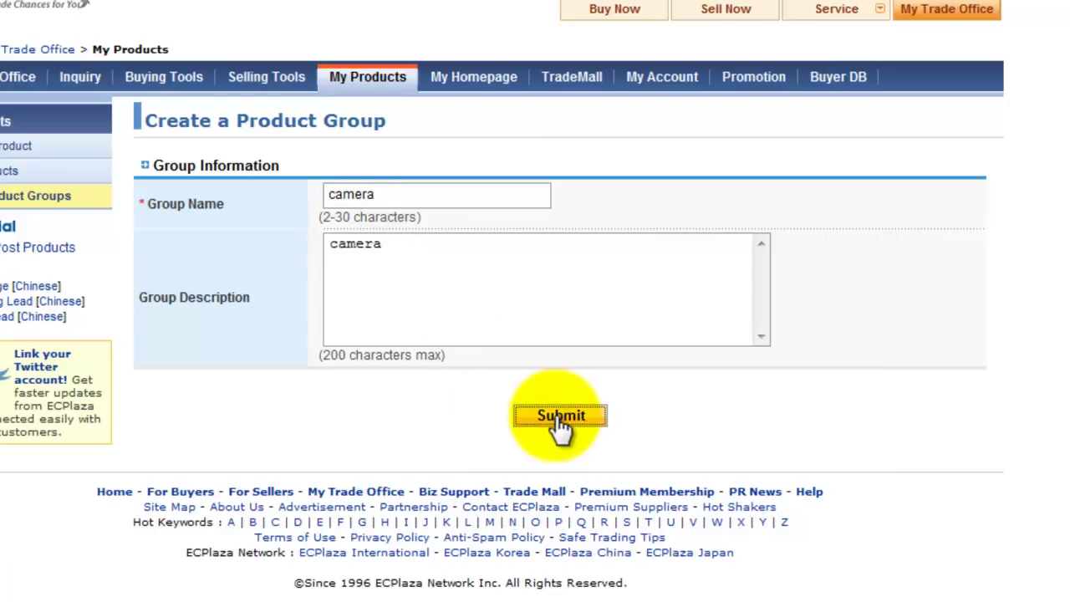
- Add a mobile phone product group, described as mobile phone
click(932, 171)
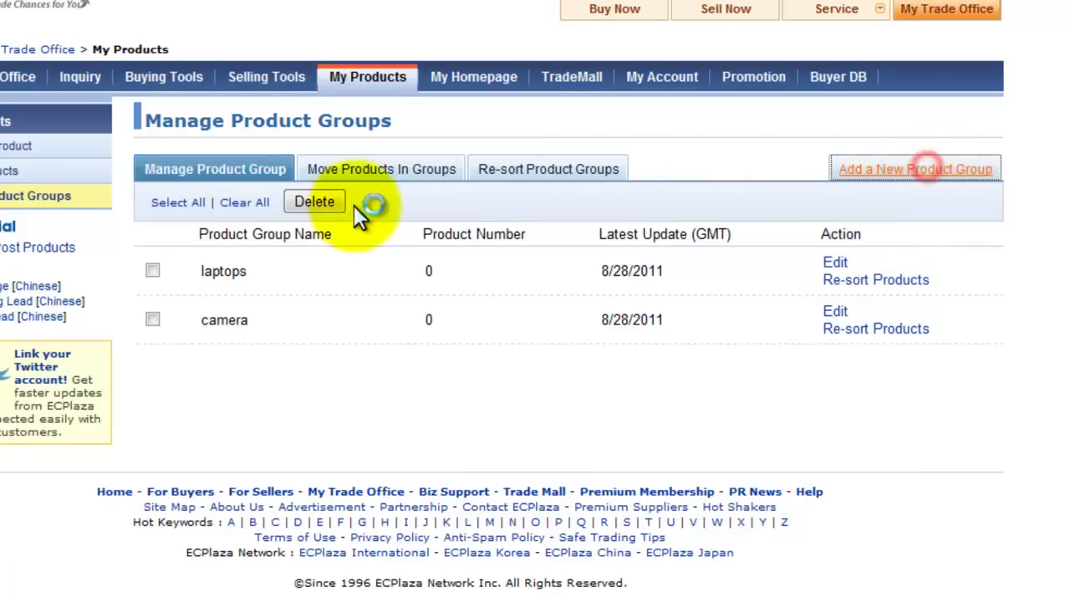
click(358, 203)
text(mo)
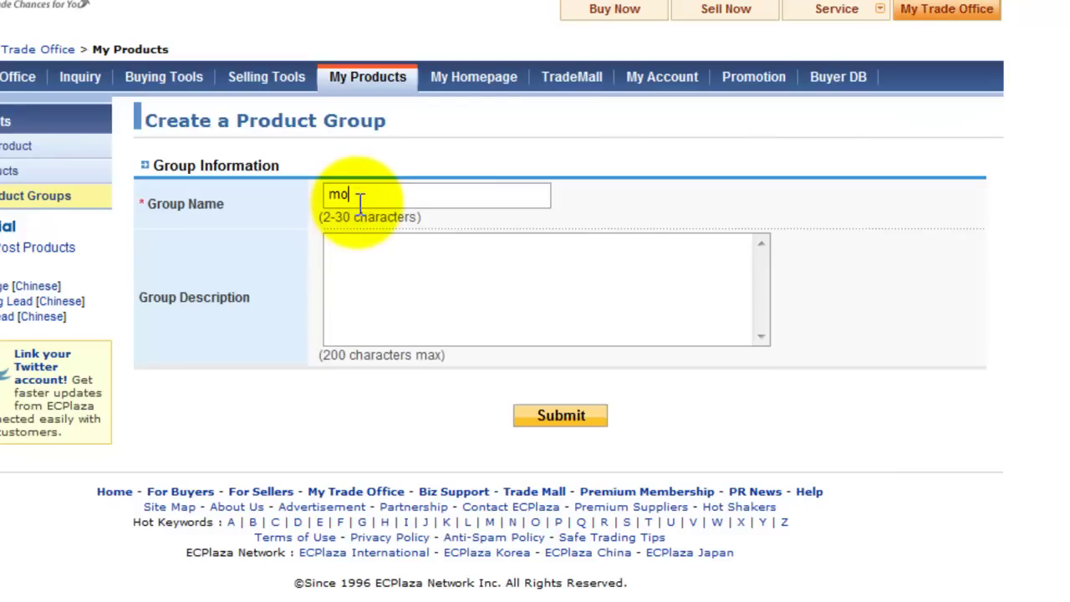
text(bile phones)
key(BackSpace)
key(shift+Left)
key(shift+Left)
key(shift+Left)
key(shift+Left)
key(shift+Left)
key(shift+Left)
key(shift+Left)
key(shift+Left)
key(shift+Left)
key(shift+Left)
key(shift+Left)
key(shift+Left)
key(ctrl+c)
key(Tab)
key(ctrl+v)
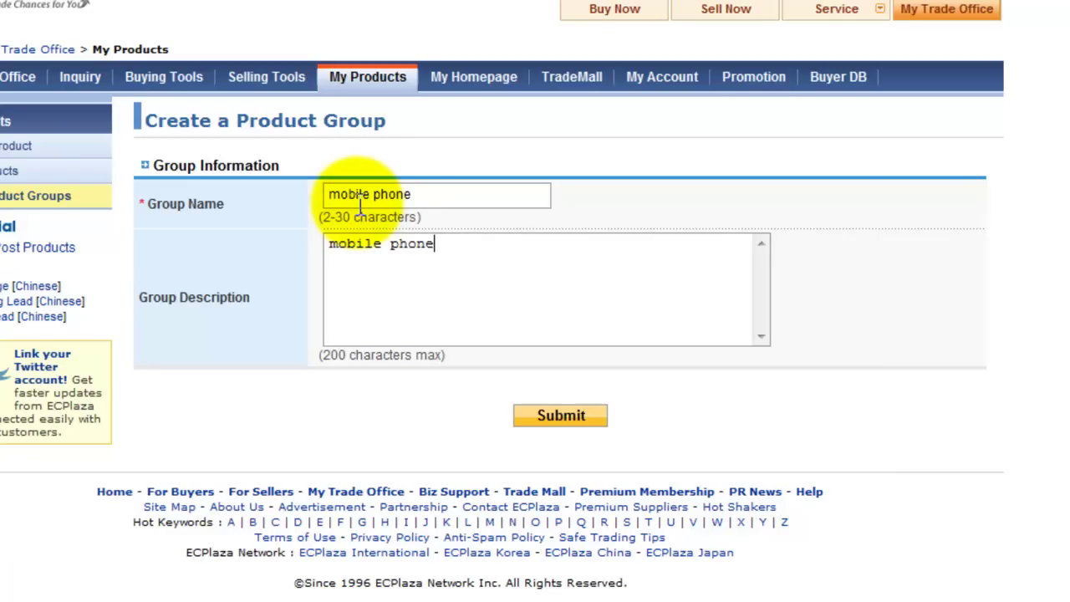
click(565, 413)
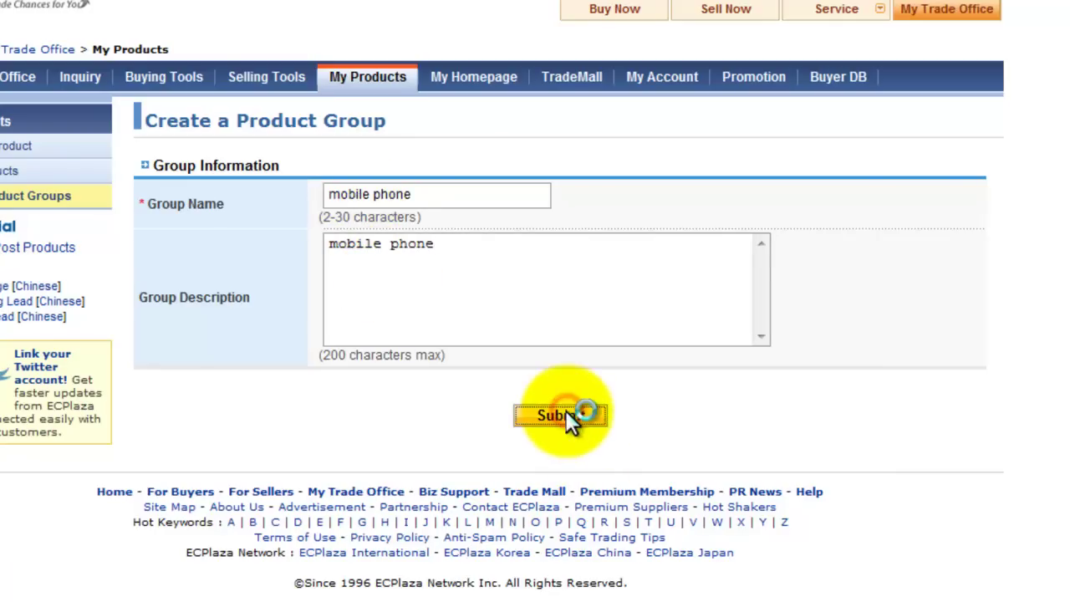
click(566, 416)
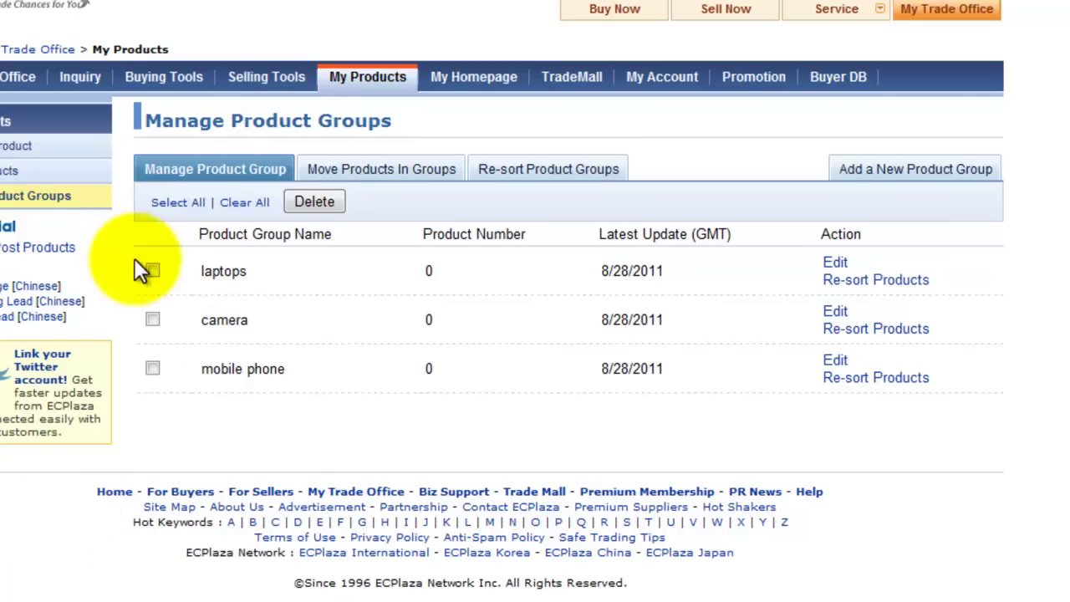
click(154, 272)
click(153, 320)
click(153, 370)
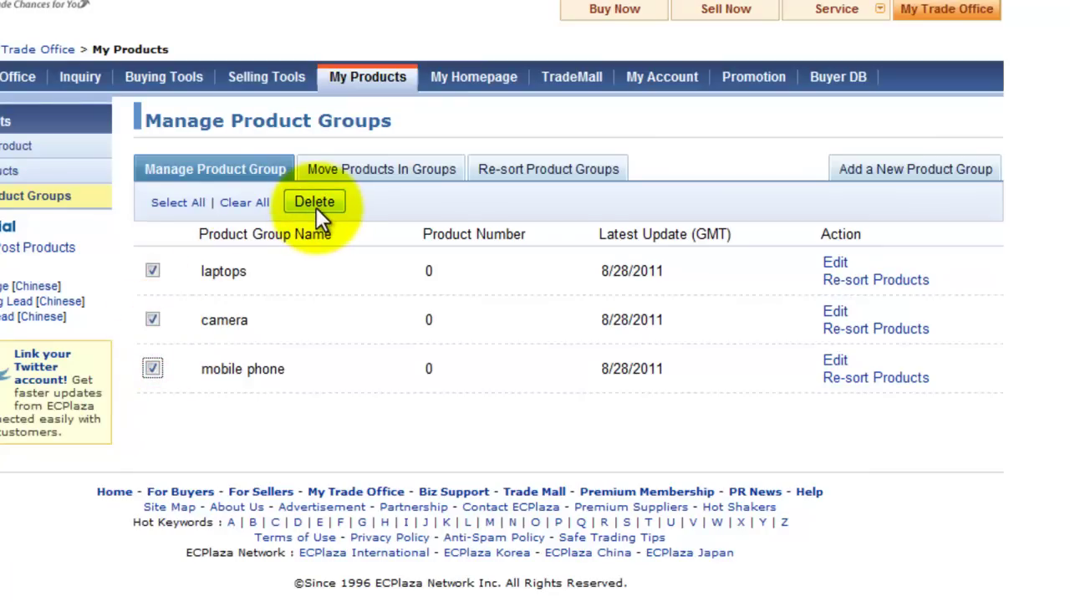
click(314, 203)
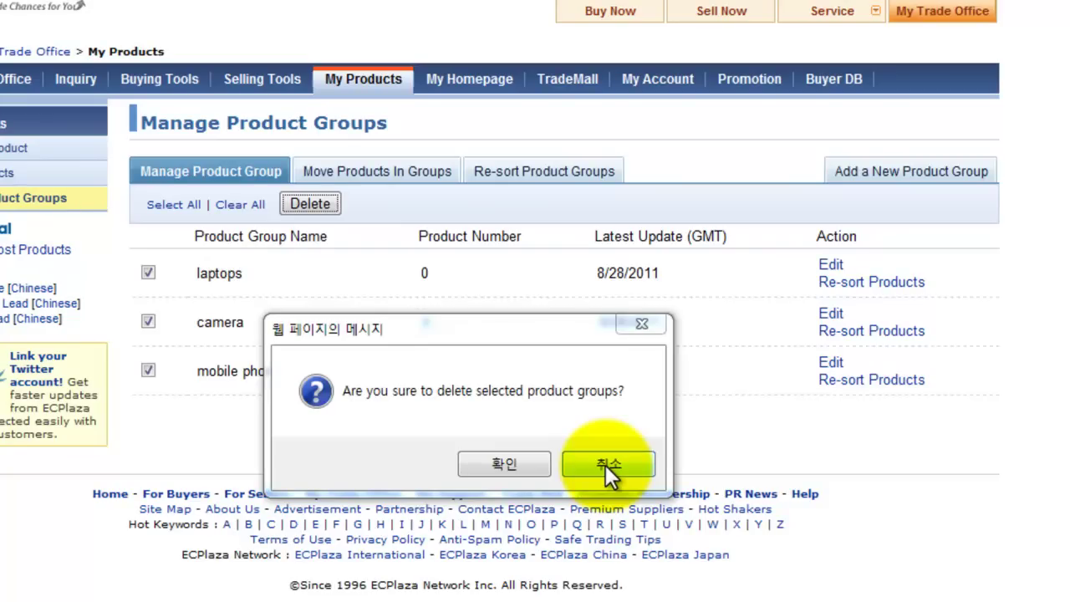
click(605, 465)
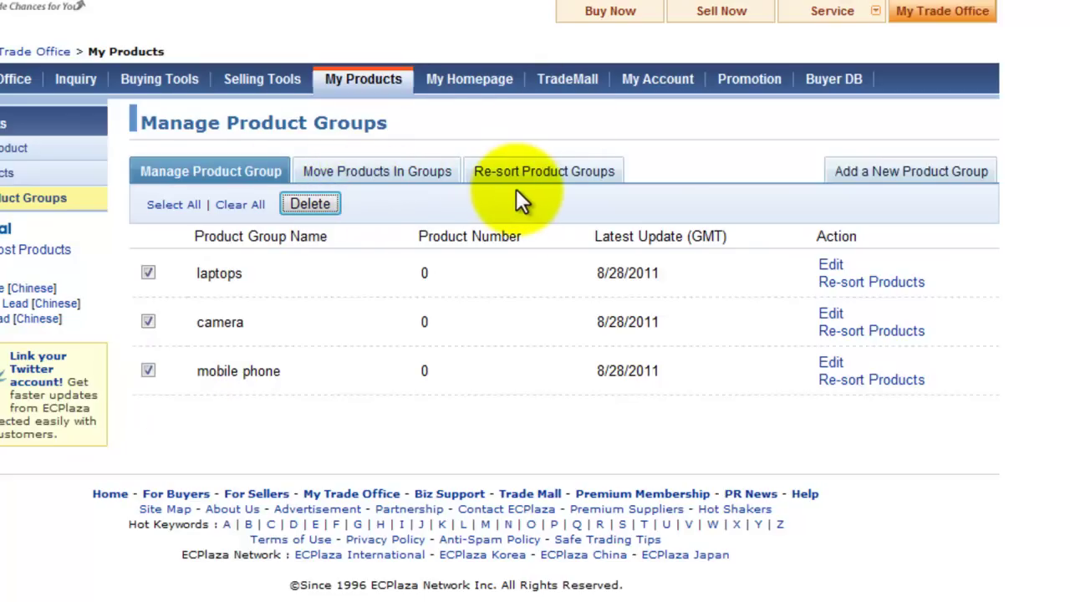
click(148, 274)
click(148, 322)
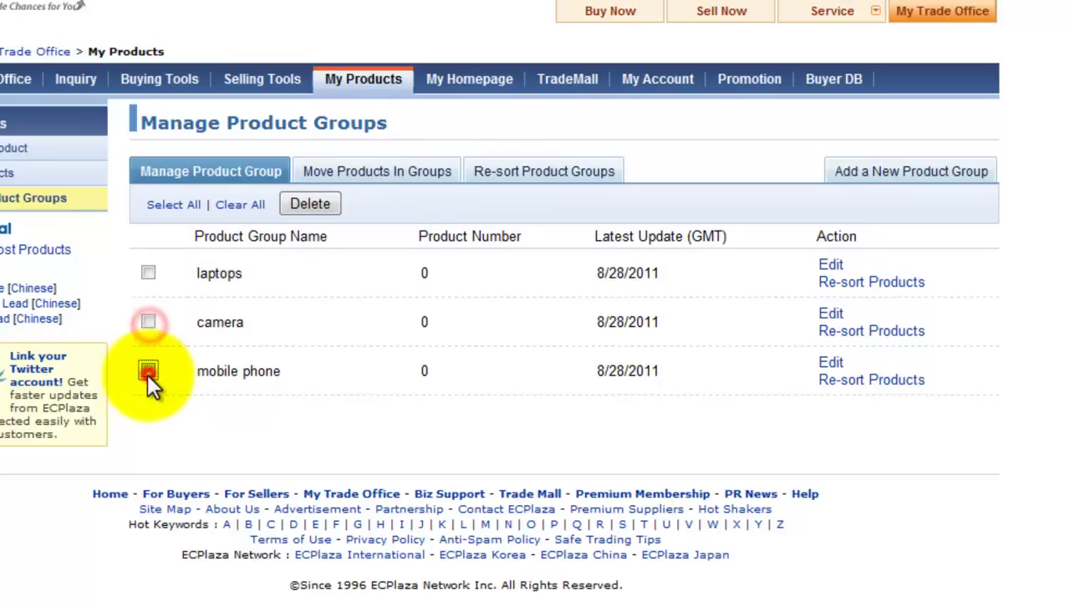
click(147, 371)
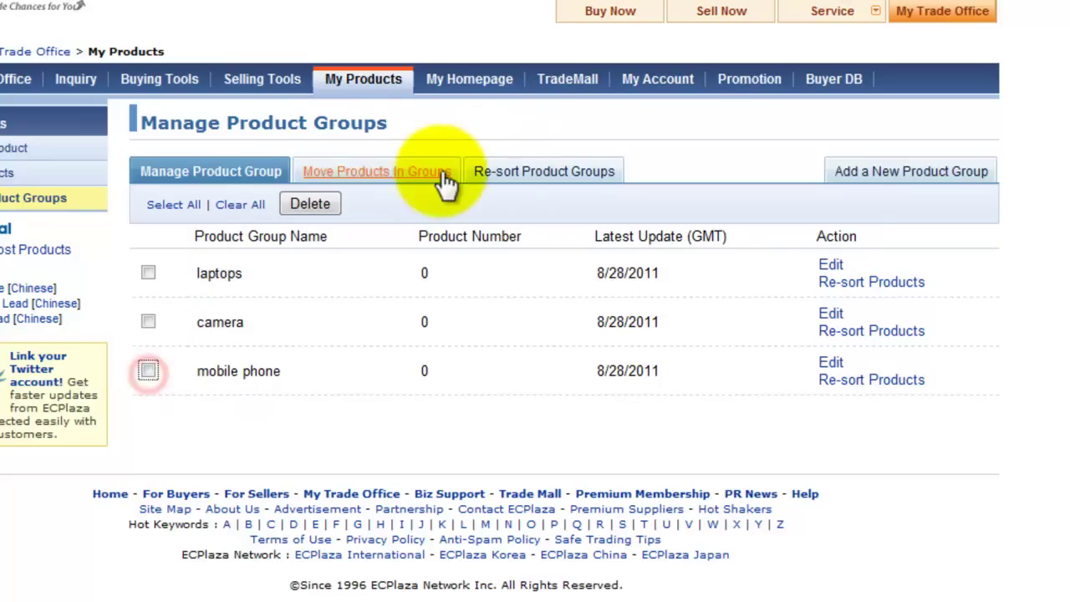
- Move laptop 3, laptop 2 and laptop1 from Unclassified into the laptops group
click(393, 180)
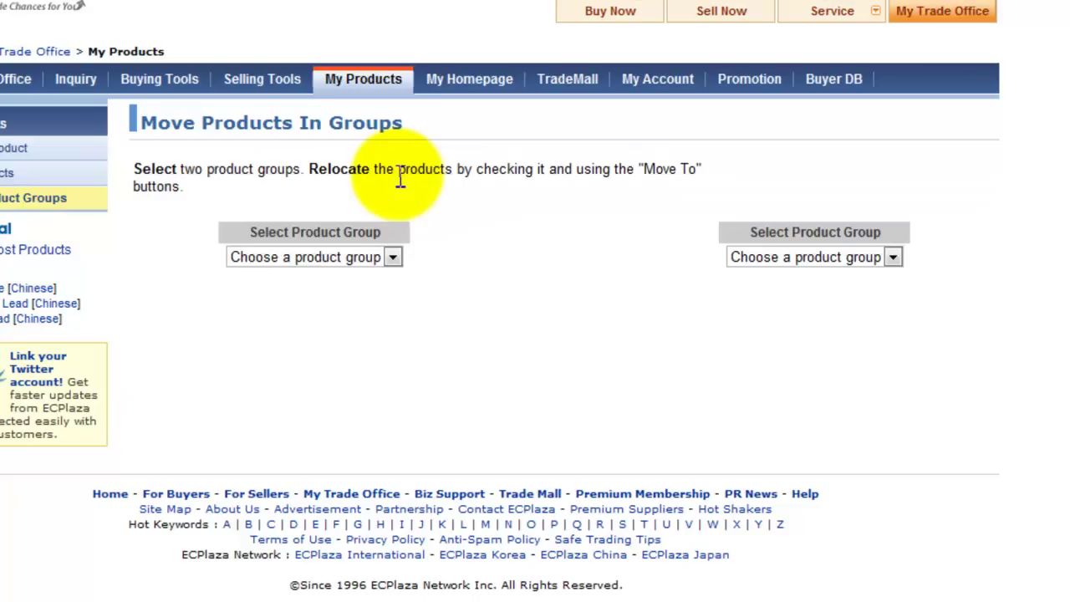
click(396, 256)
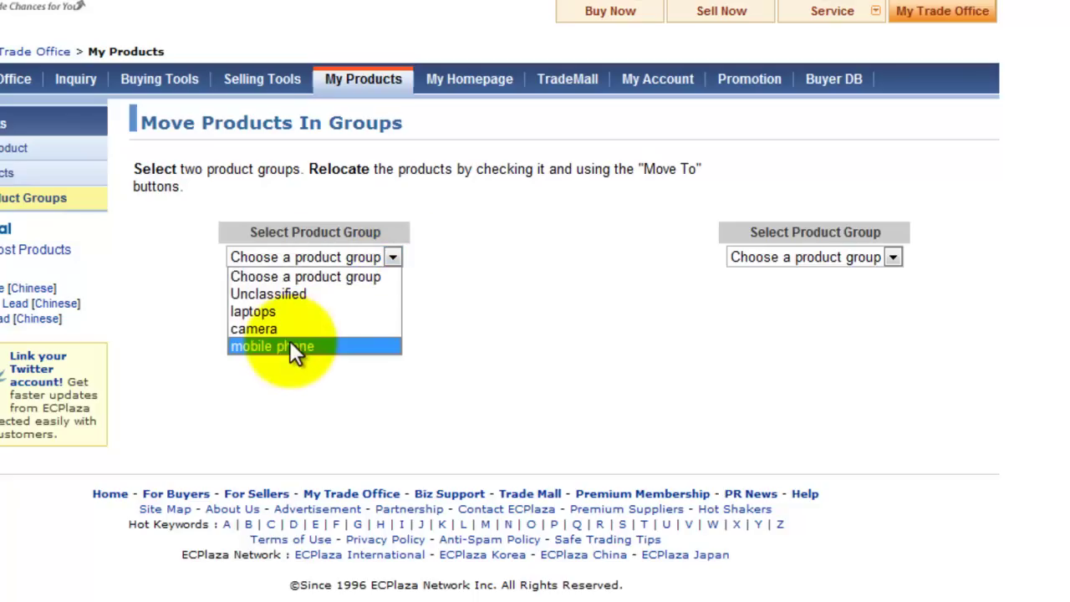
click(306, 290)
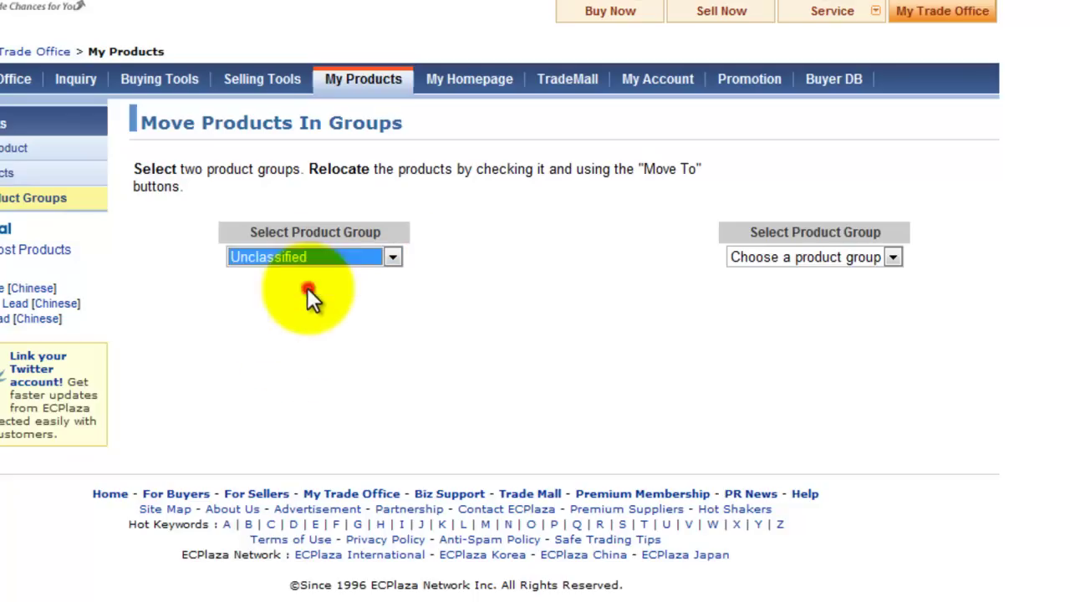
click(895, 257)
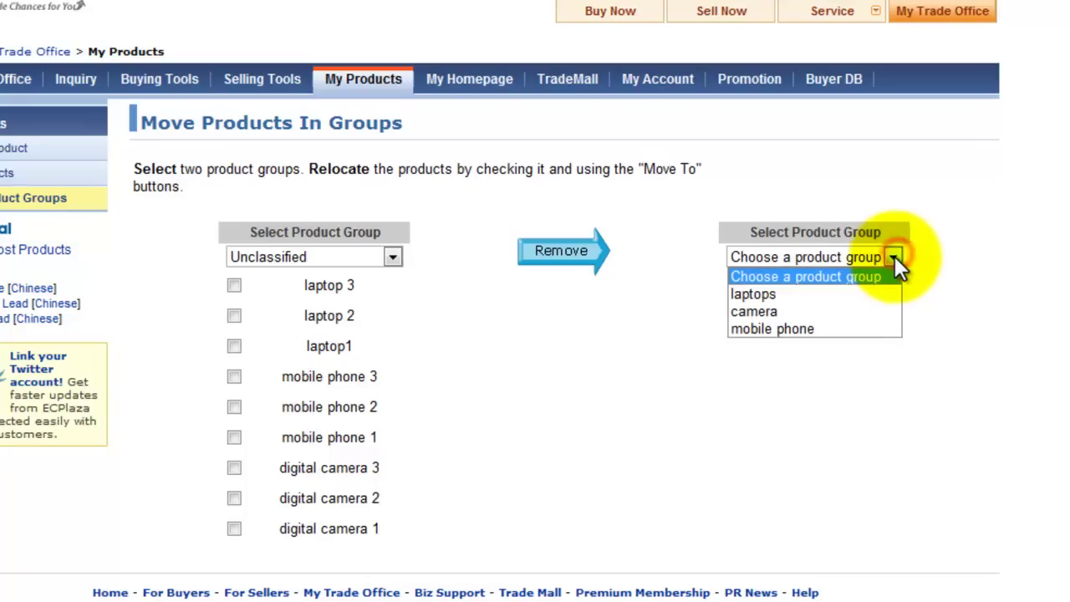
click(779, 292)
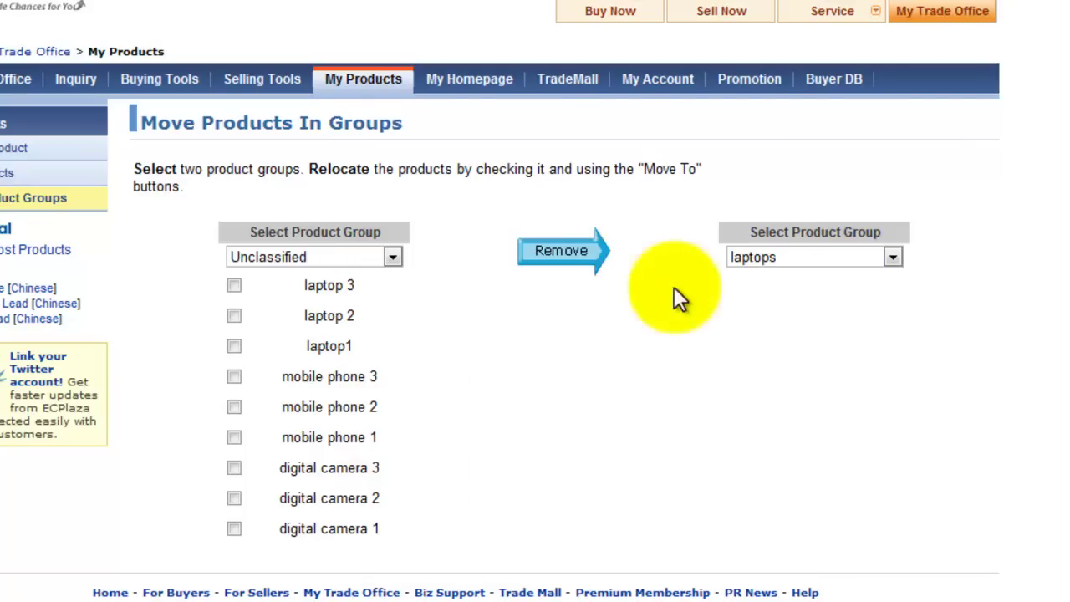
click(234, 286)
click(234, 317)
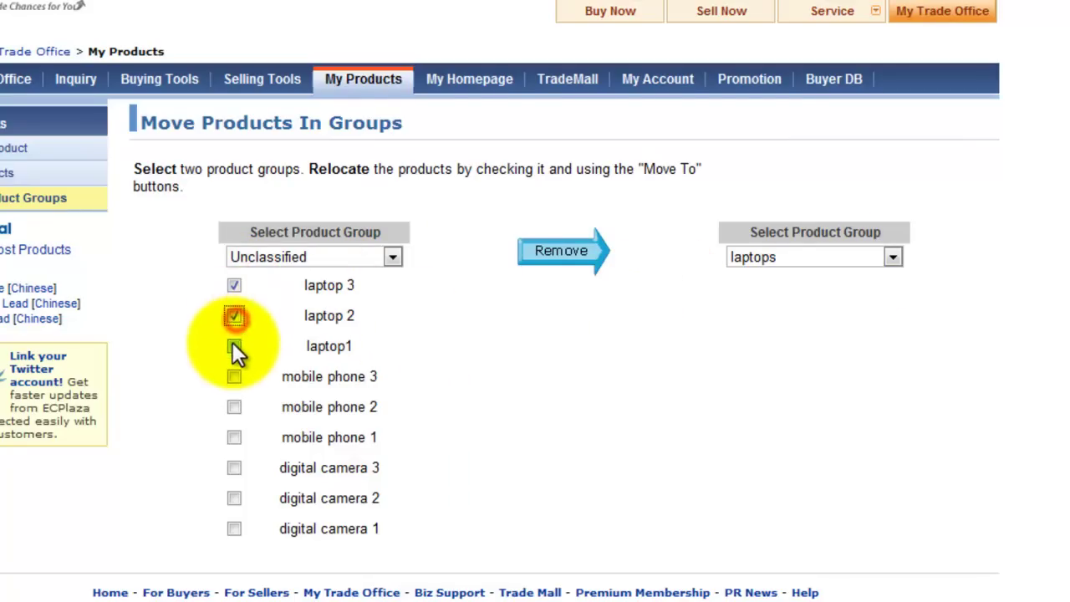
click(234, 346)
click(581, 276)
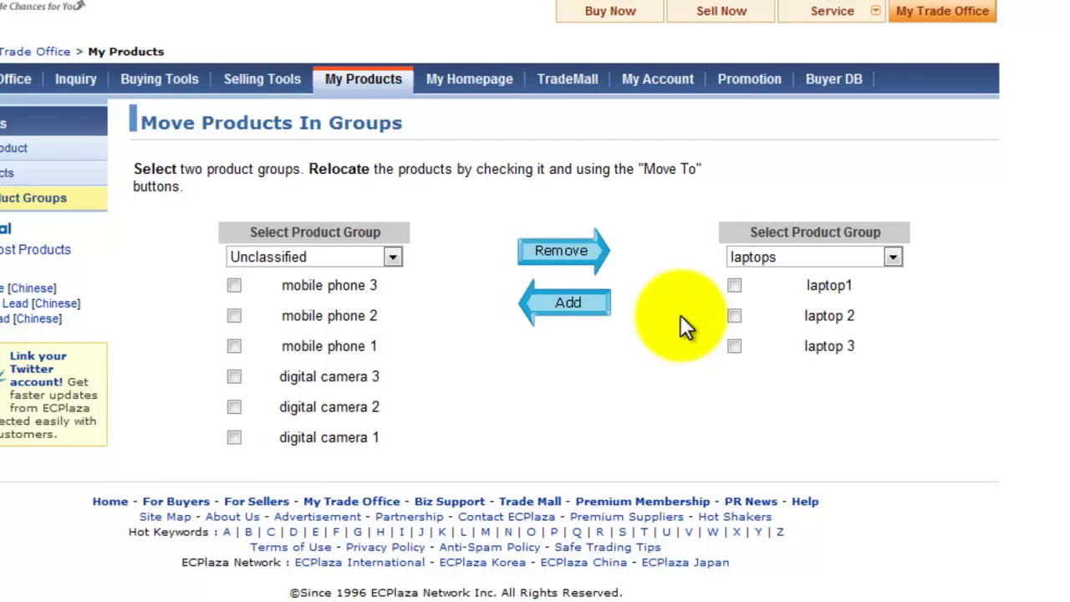
- Move digital cameras 3, 2 and 1 from Unclassified into the camera group
mouse_move(356, 82)
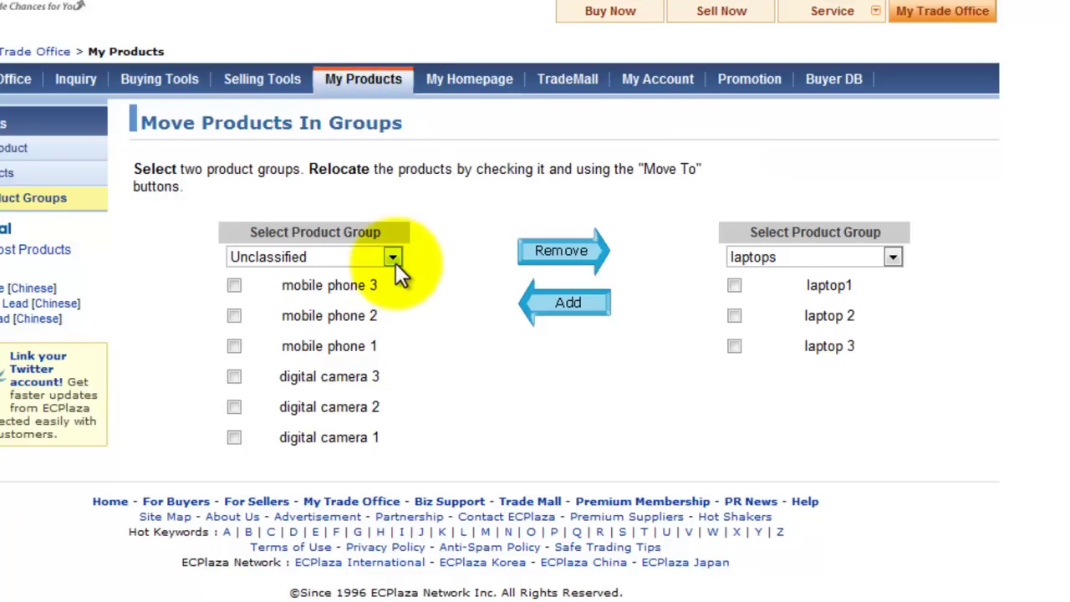
click(893, 257)
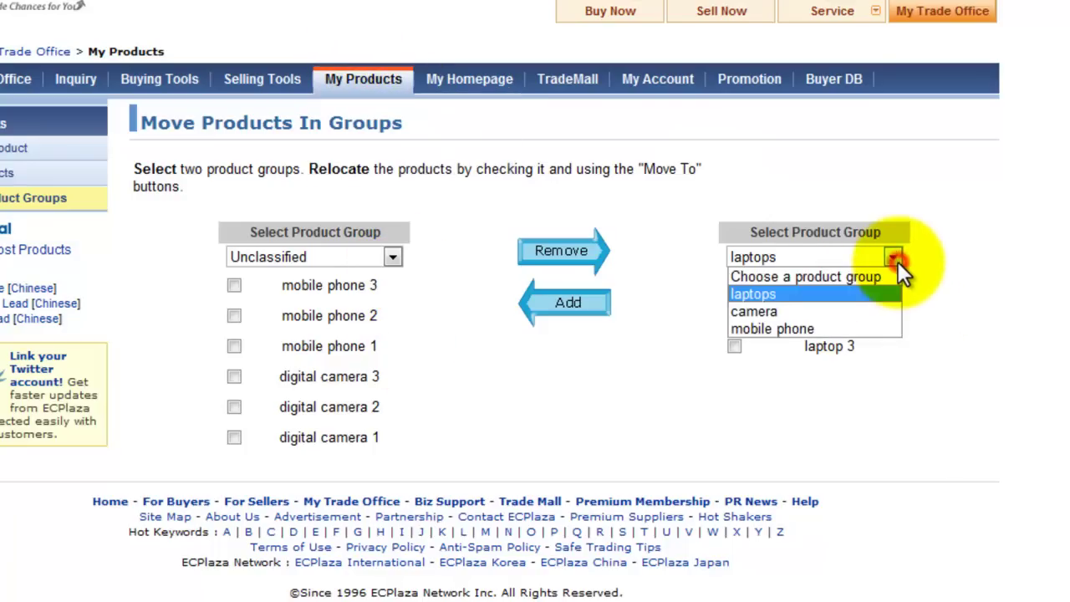
click(853, 308)
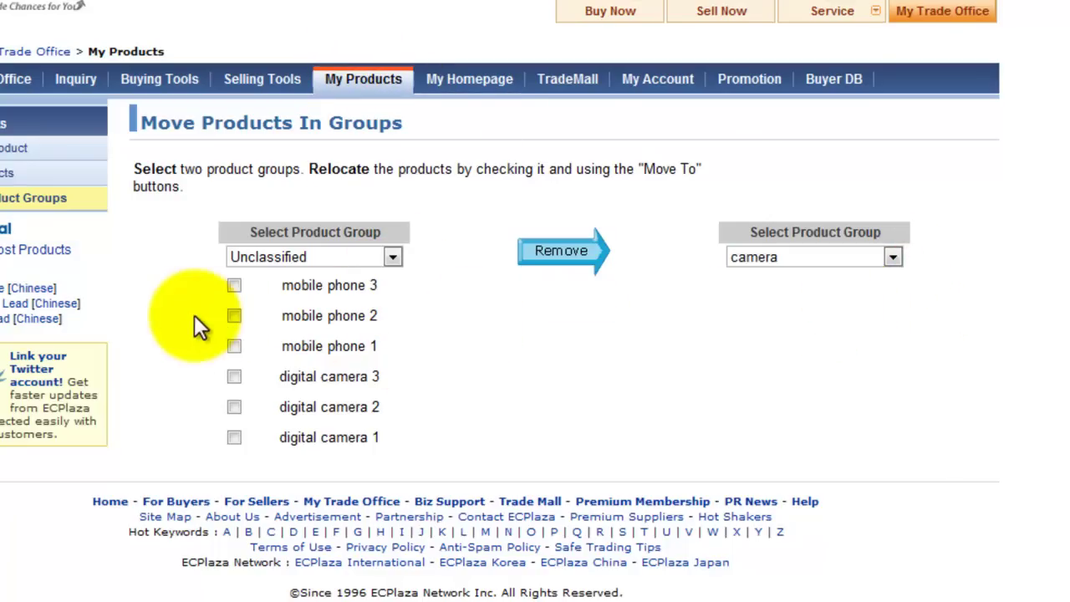
click(234, 378)
click(234, 406)
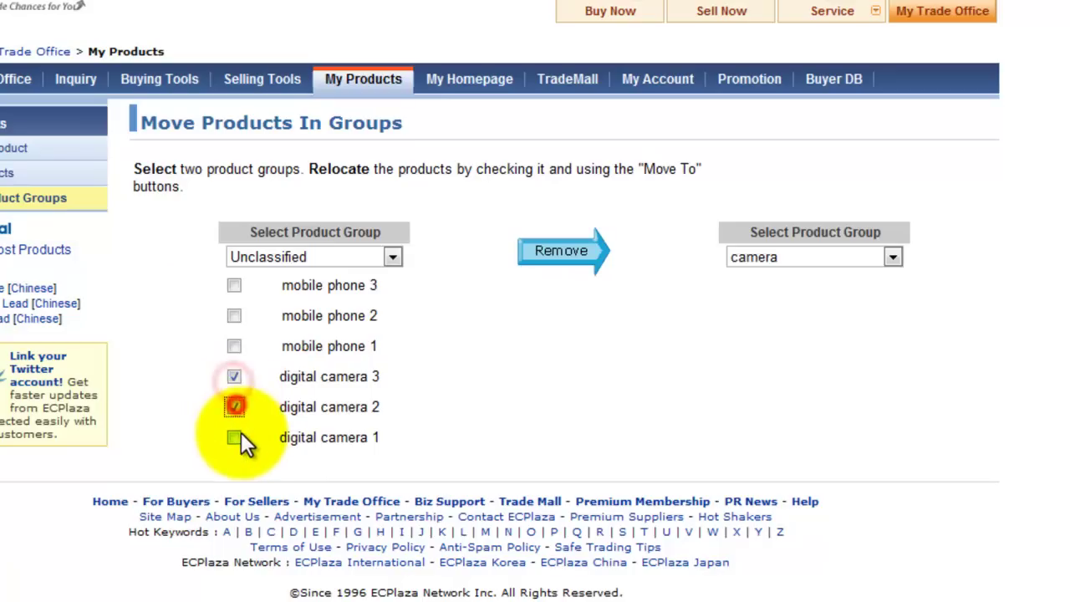
click(234, 436)
click(564, 257)
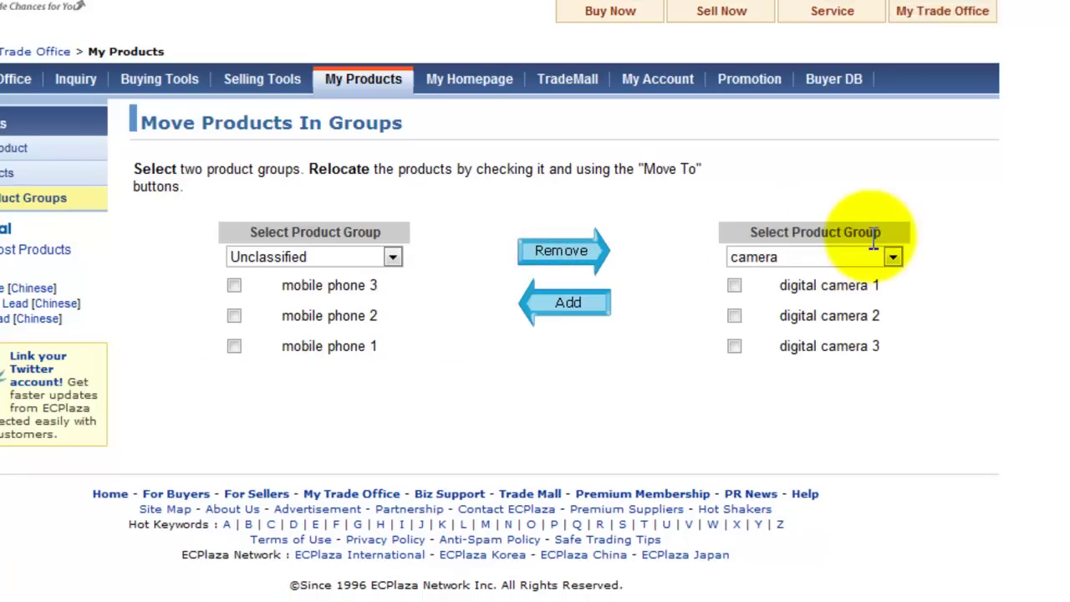
- Re-sort product groups with mobile phone first, save, and preview the storefront
mouse_move(470, 87)
mouse_move(366, 82)
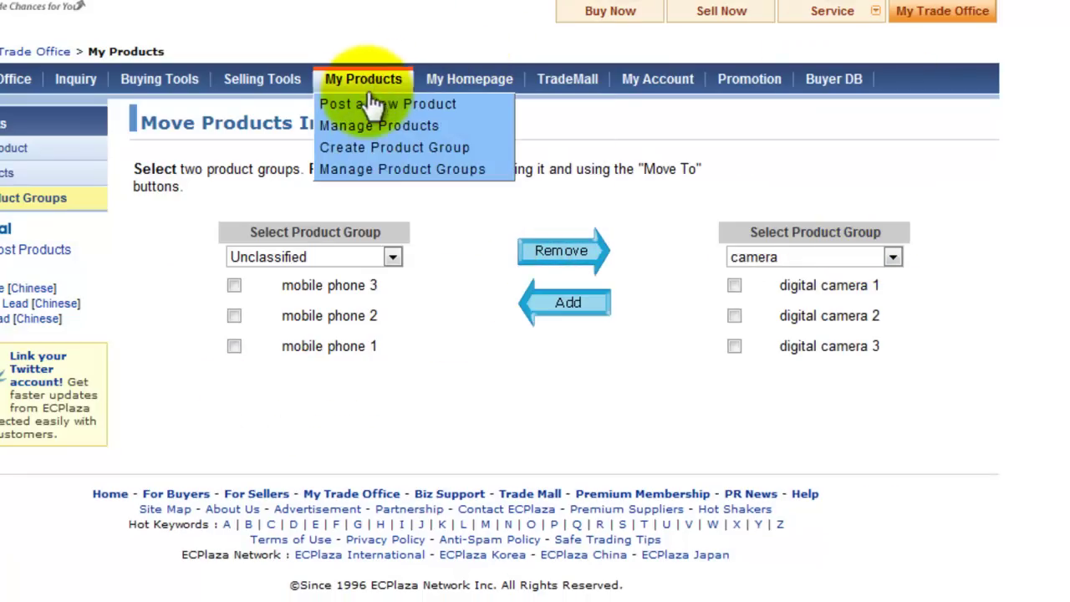
click(365, 174)
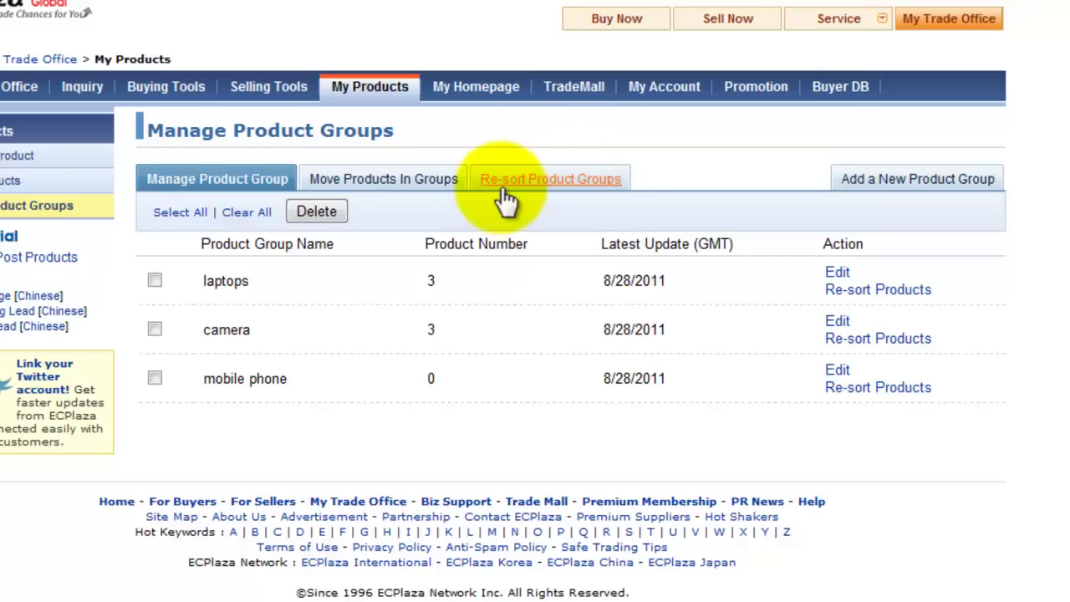
click(562, 186)
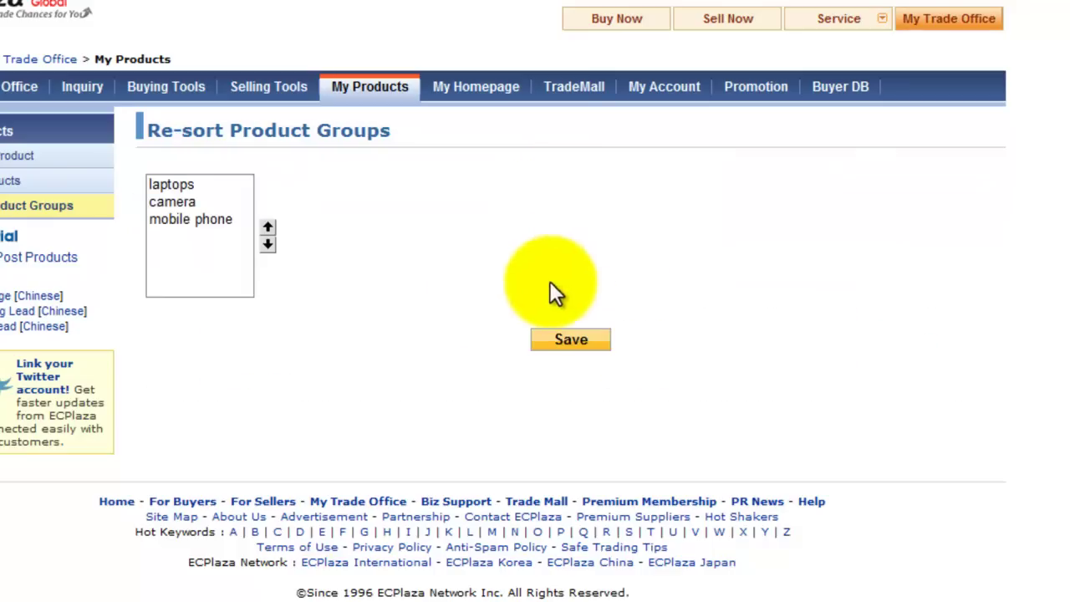
click(198, 219)
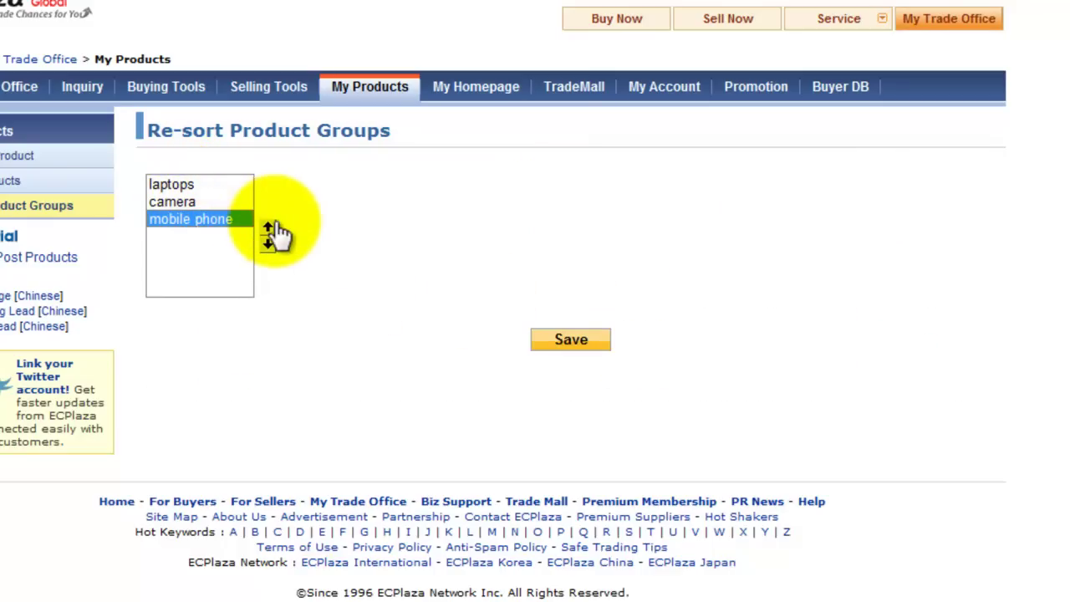
click(268, 228)
click(268, 227)
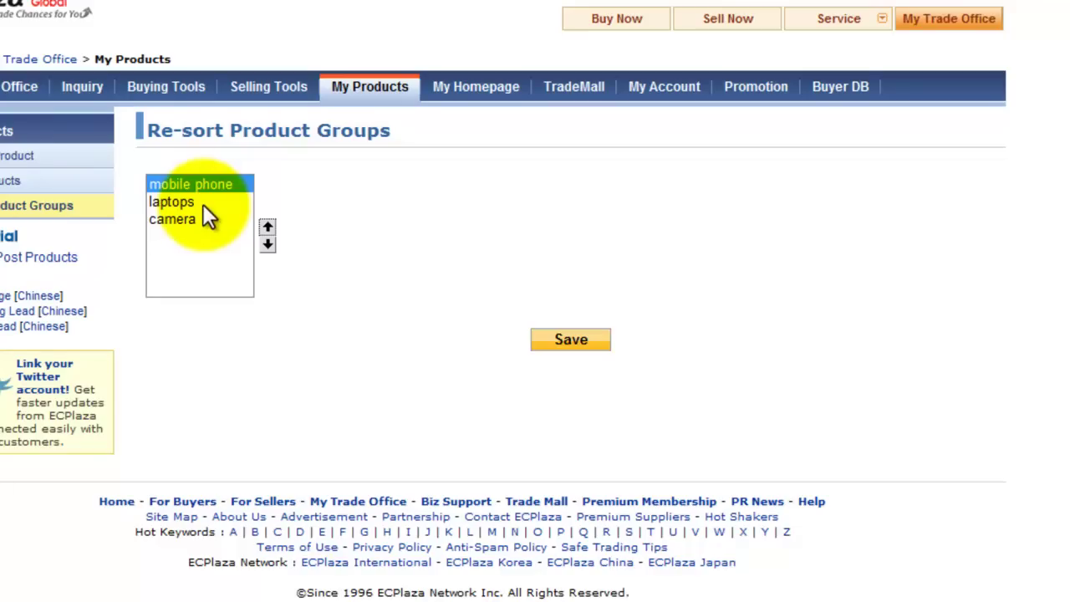
click(202, 238)
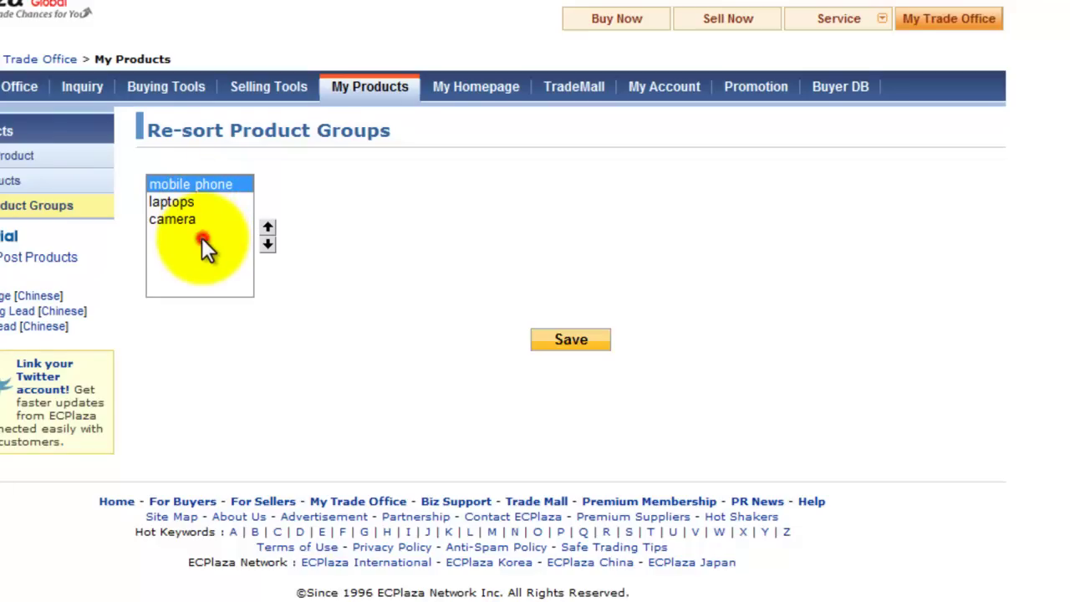
click(572, 343)
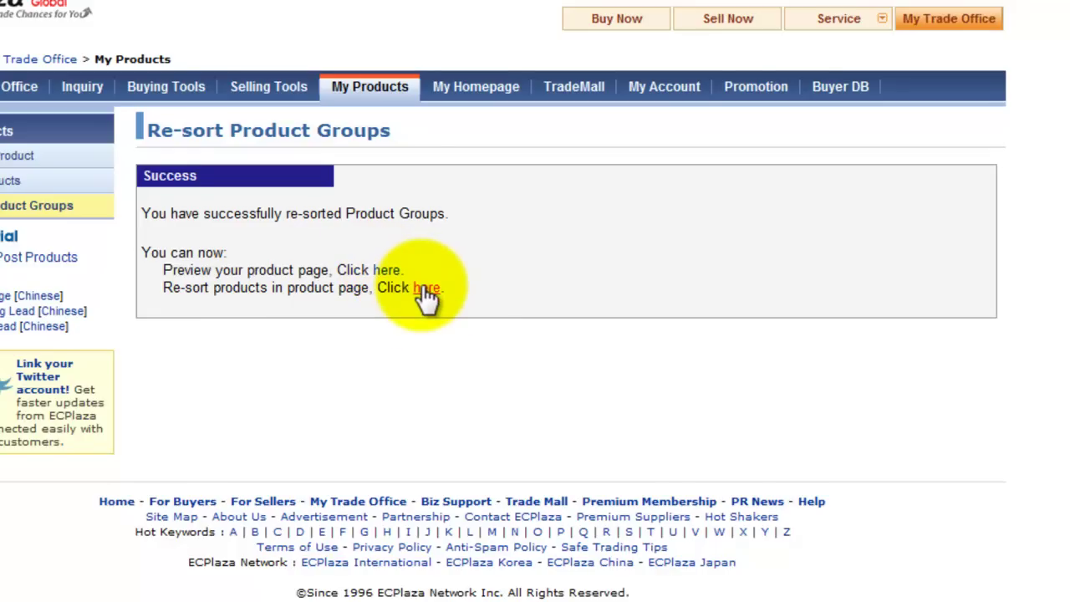
click(386, 270)
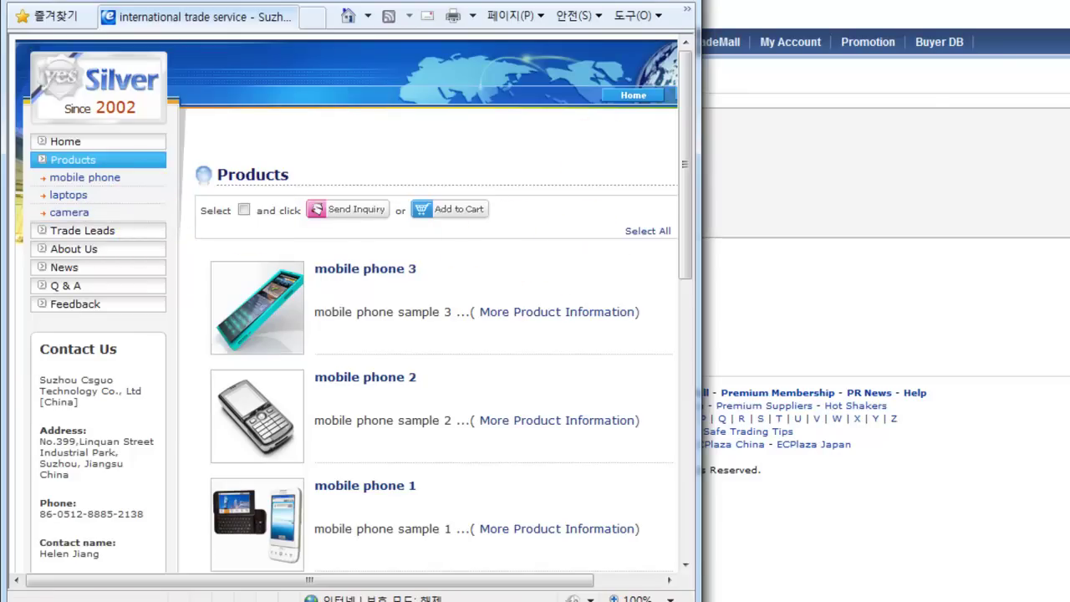
- Close the storefront preview window with Alt+F4
key(alt+F4)
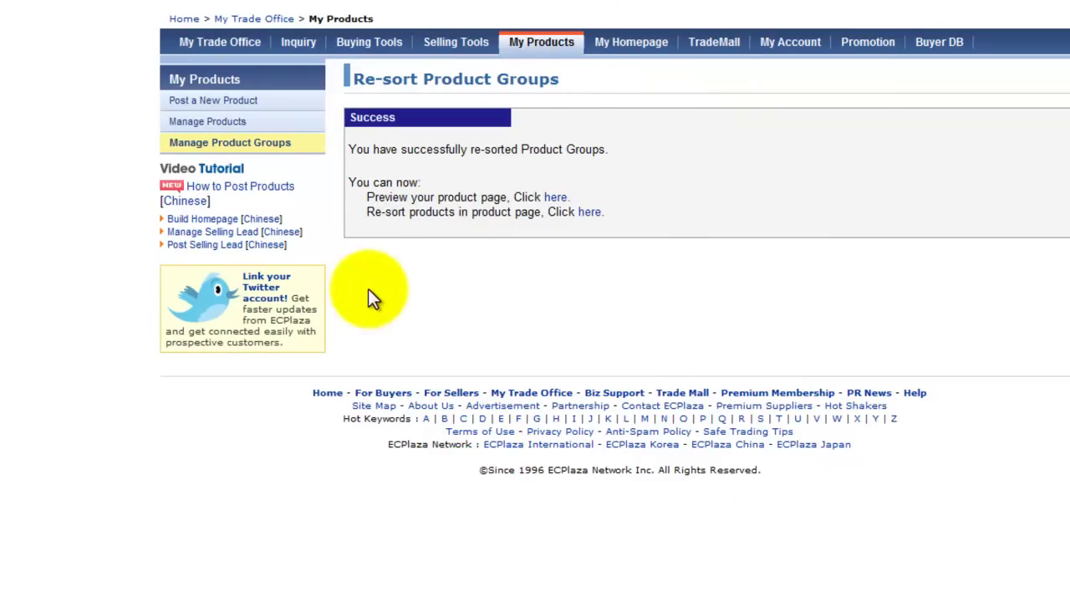
- Open Manage Products to list the six products on display with their groups
mouse_move(556, 52)
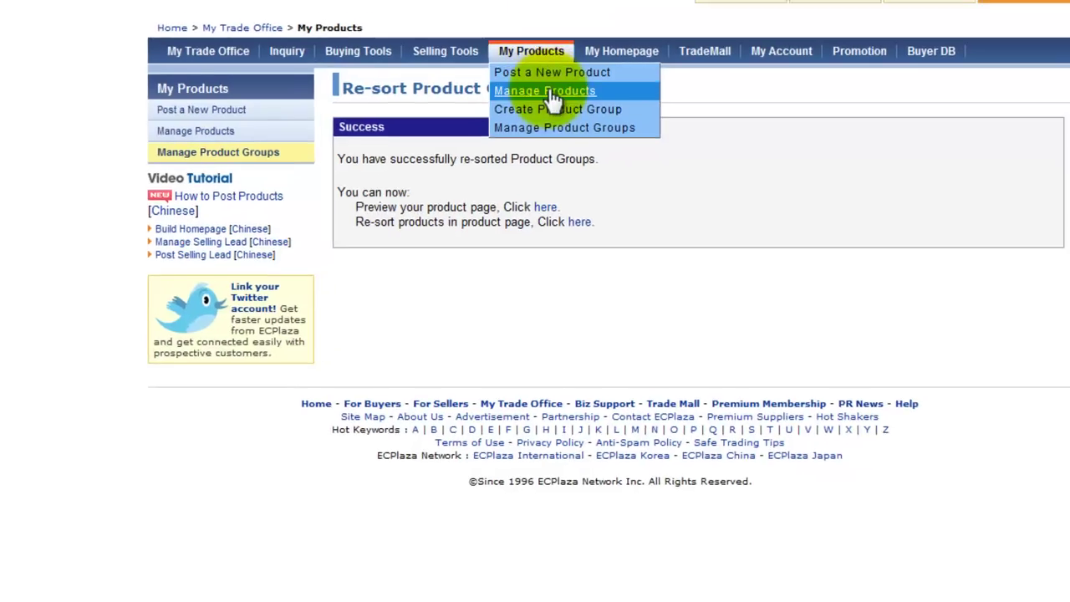
click(512, 162)
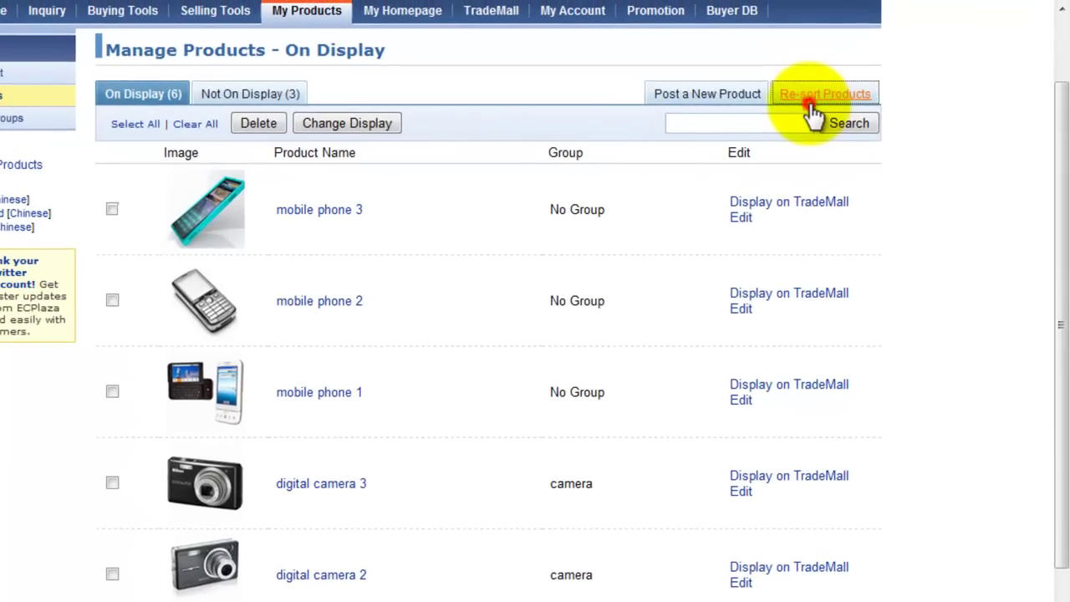
- Re-sort the camera group as digital camera 3, 1, 2, then return to Manage Products
click(811, 106)
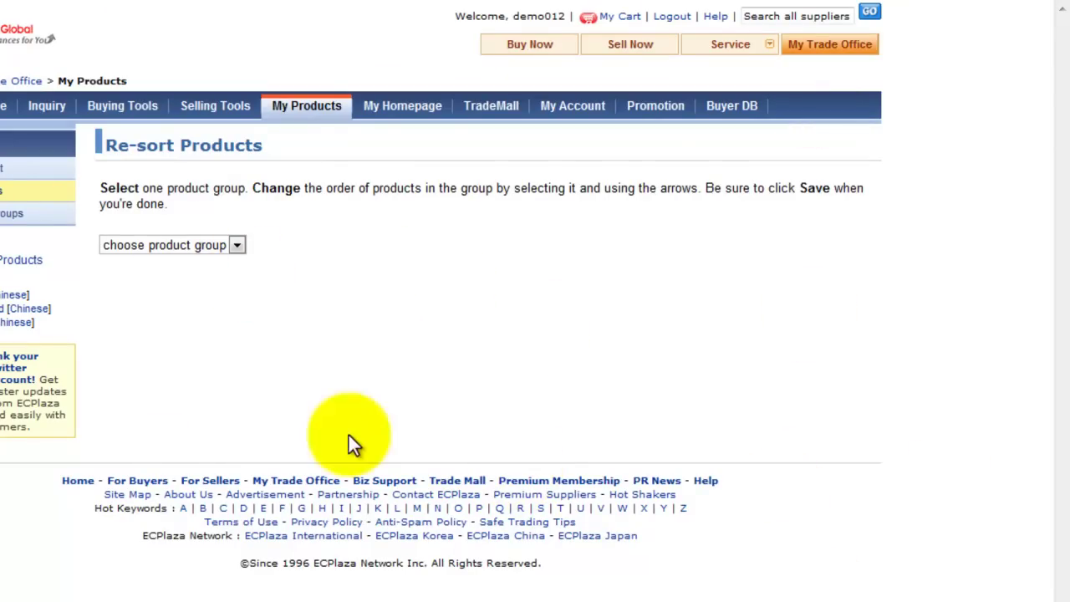
click(234, 243)
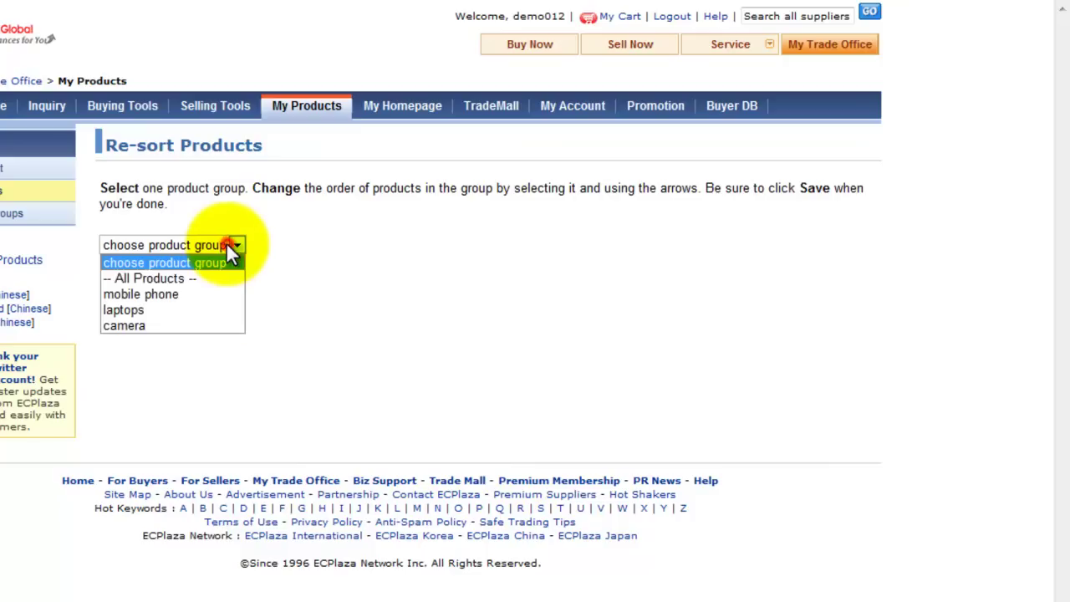
click(160, 327)
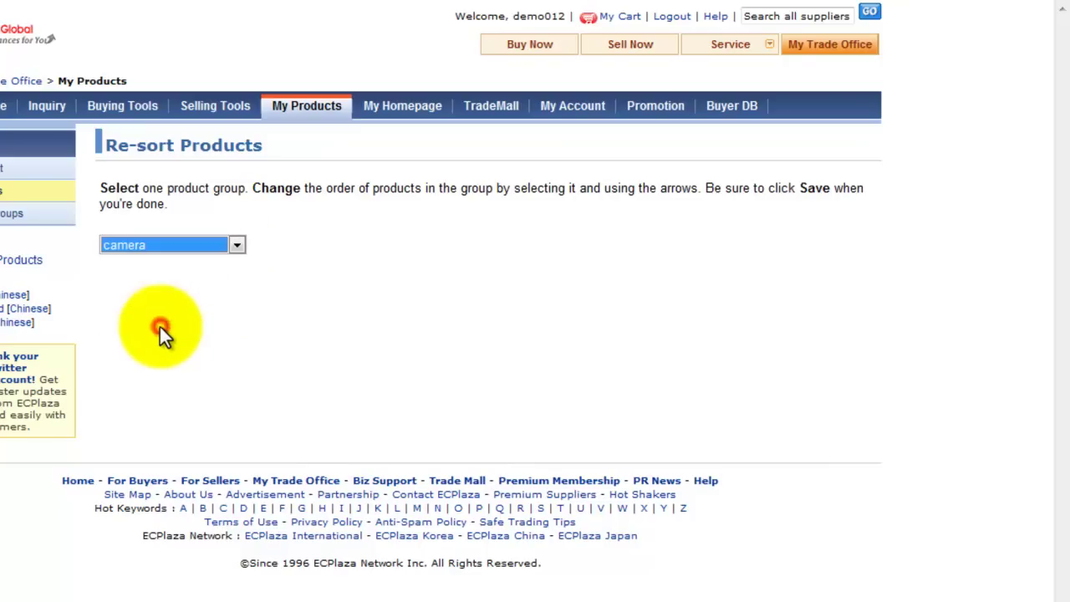
click(161, 309)
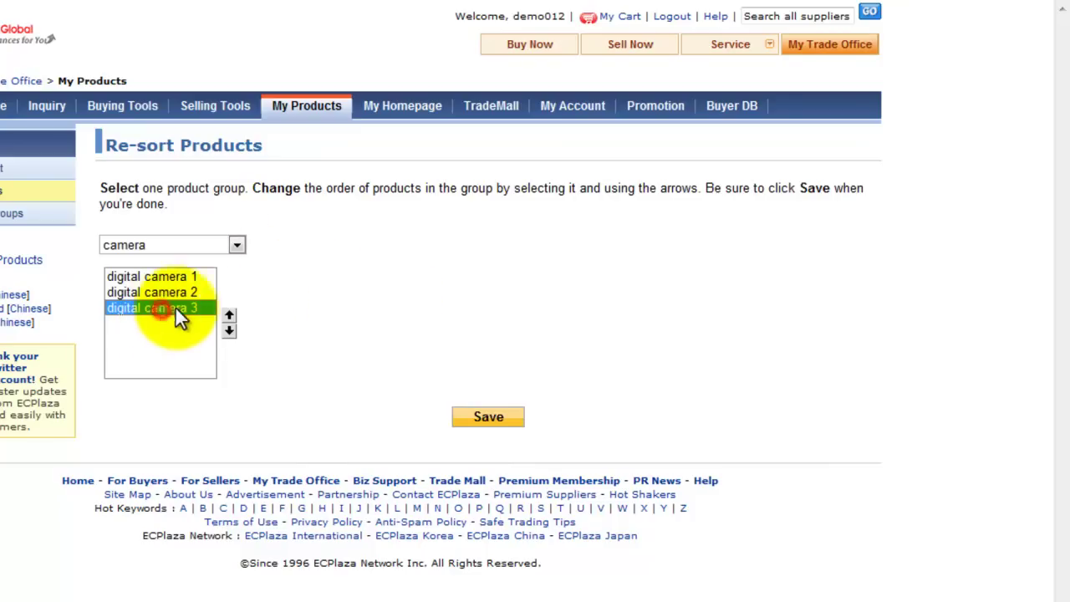
click(230, 316)
click(230, 316)
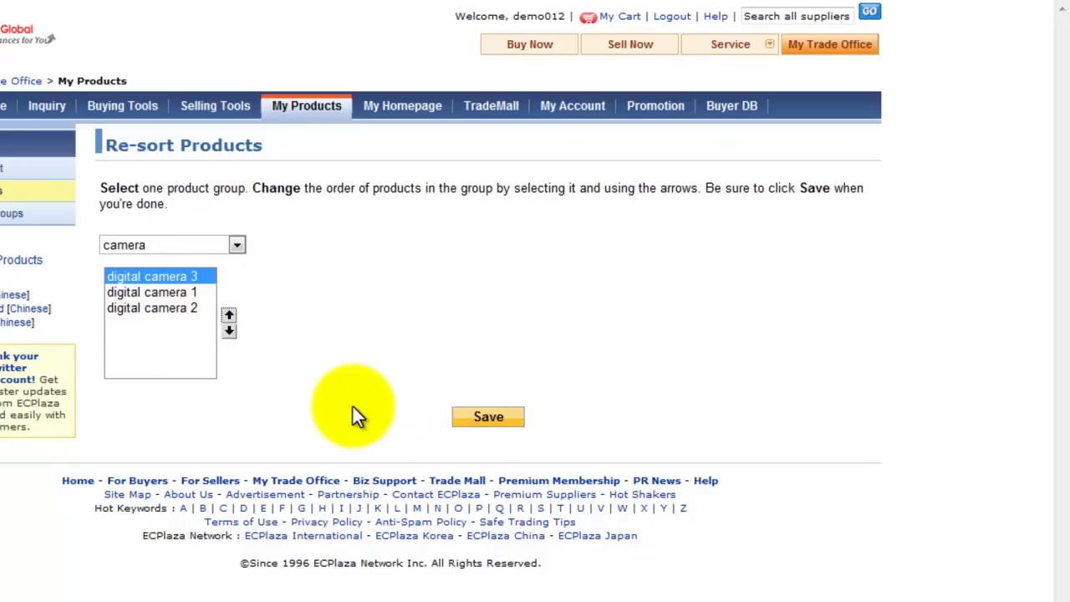
click(489, 419)
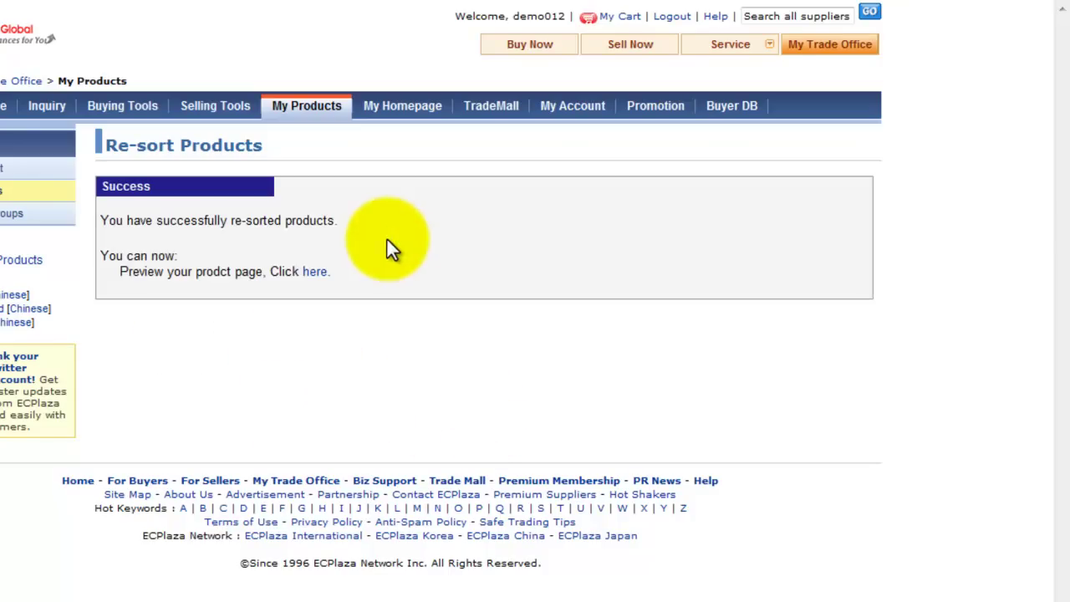
mouse_move(306, 105)
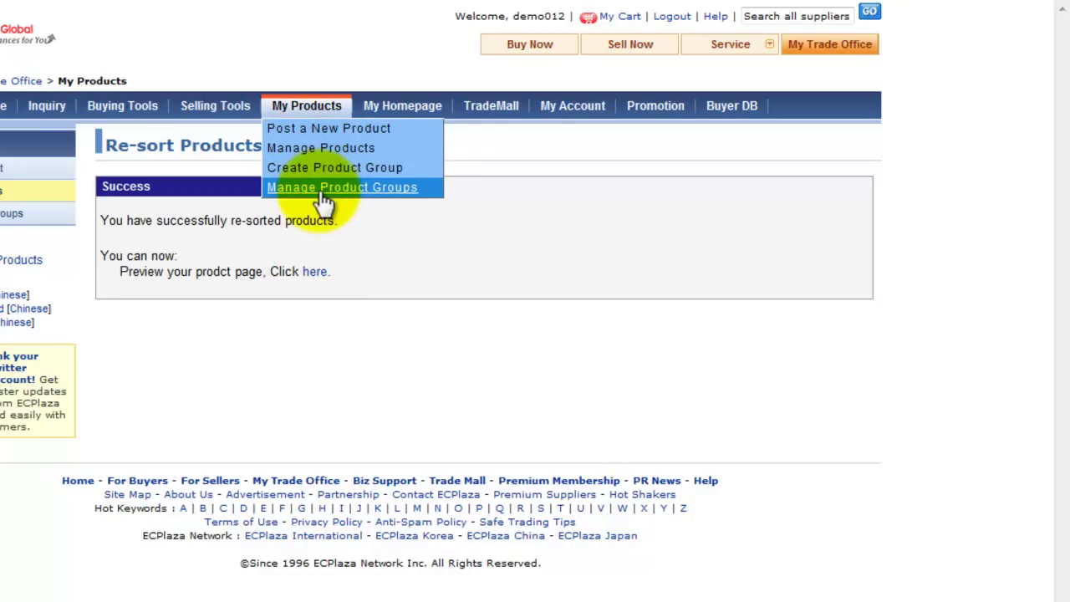
click(321, 149)
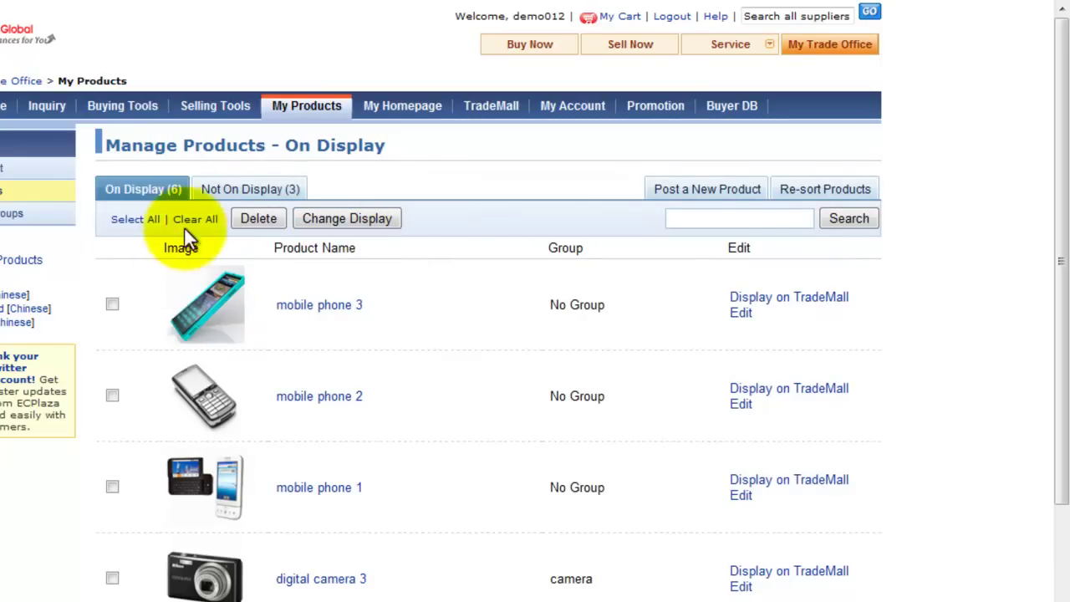
- Switch laptop 3, laptop 2 and laptop1 from Not On Display to displayed, totalling nine products
click(289, 193)
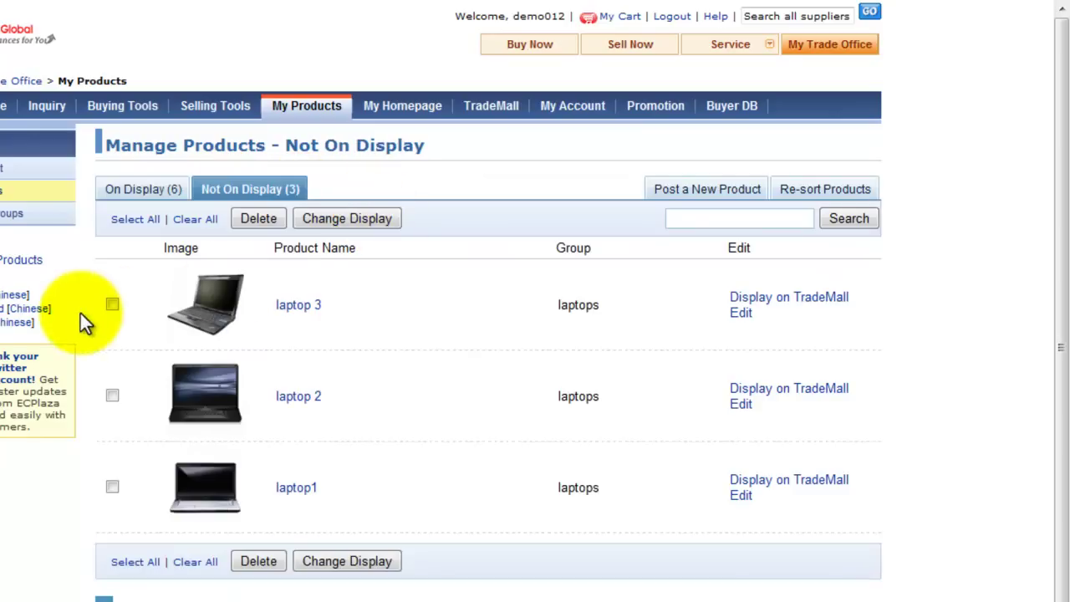
click(112, 304)
click(113, 396)
click(112, 487)
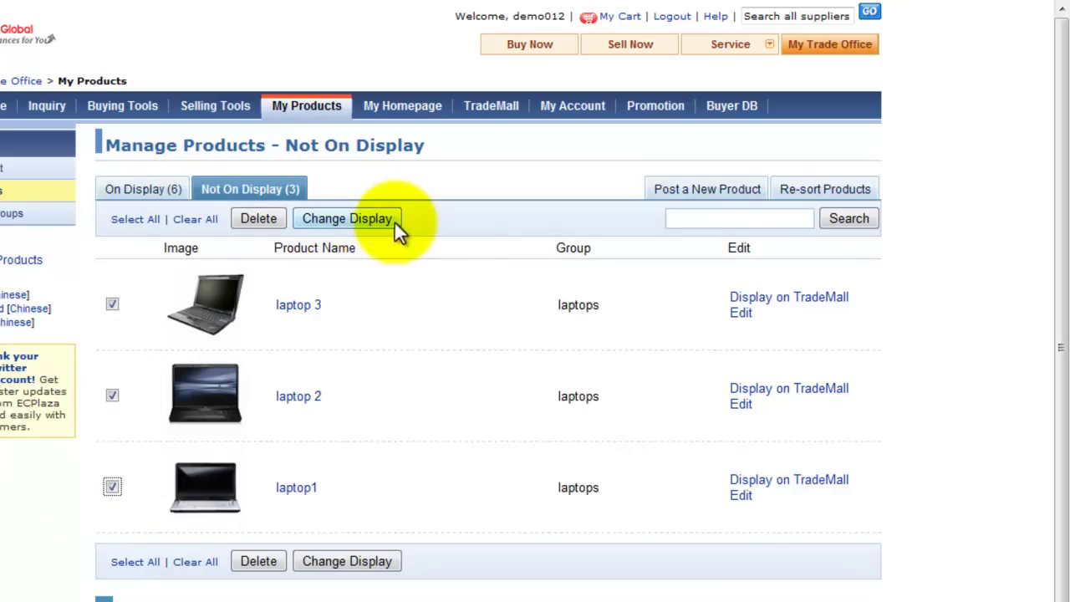
click(360, 214)
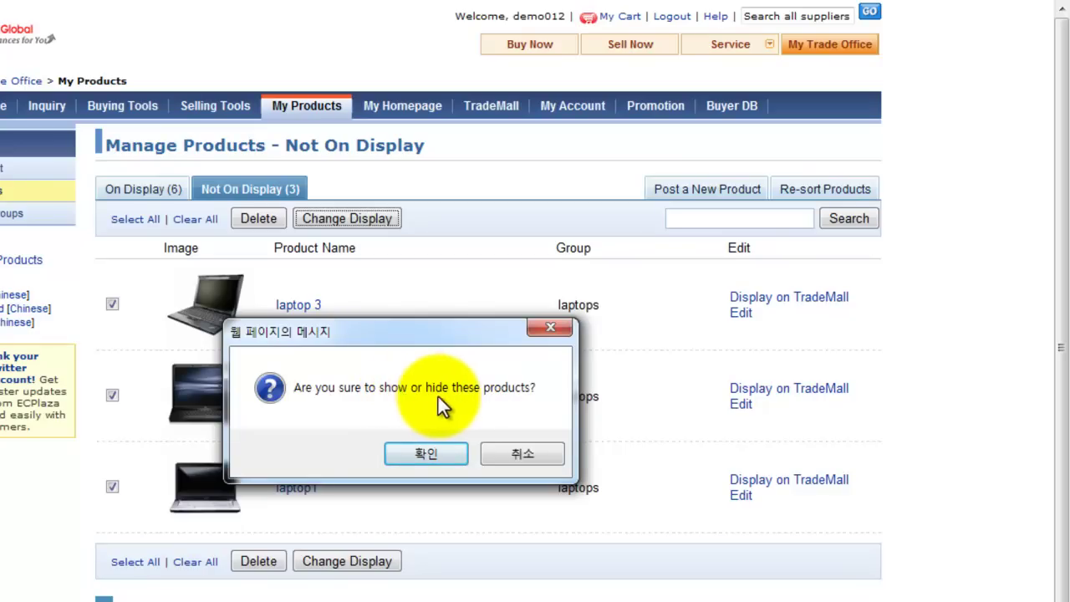
click(450, 453)
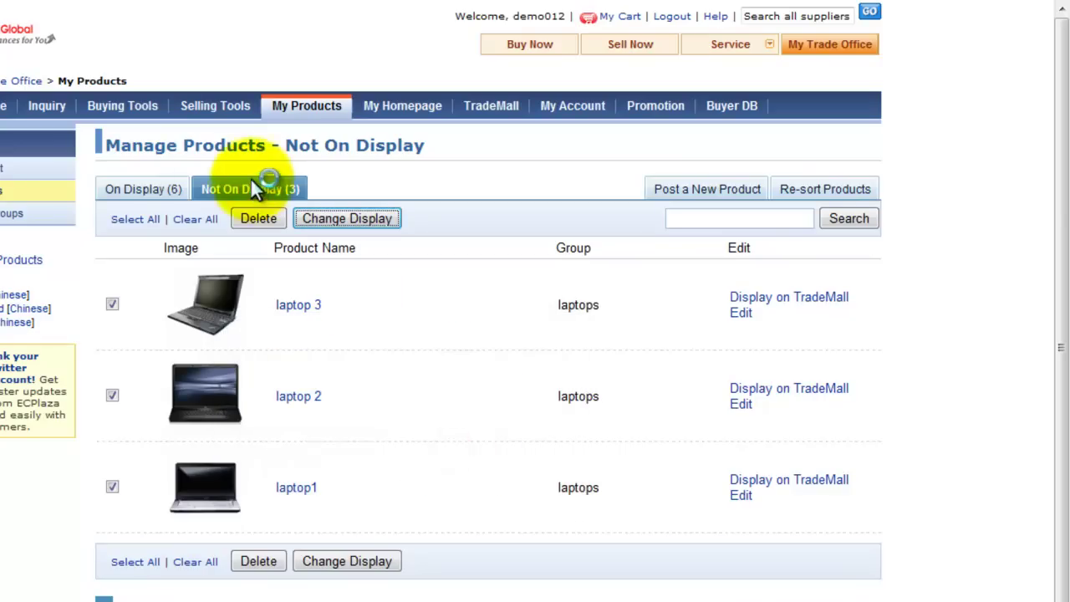
click(167, 190)
scroll(251, 217, down, 2)
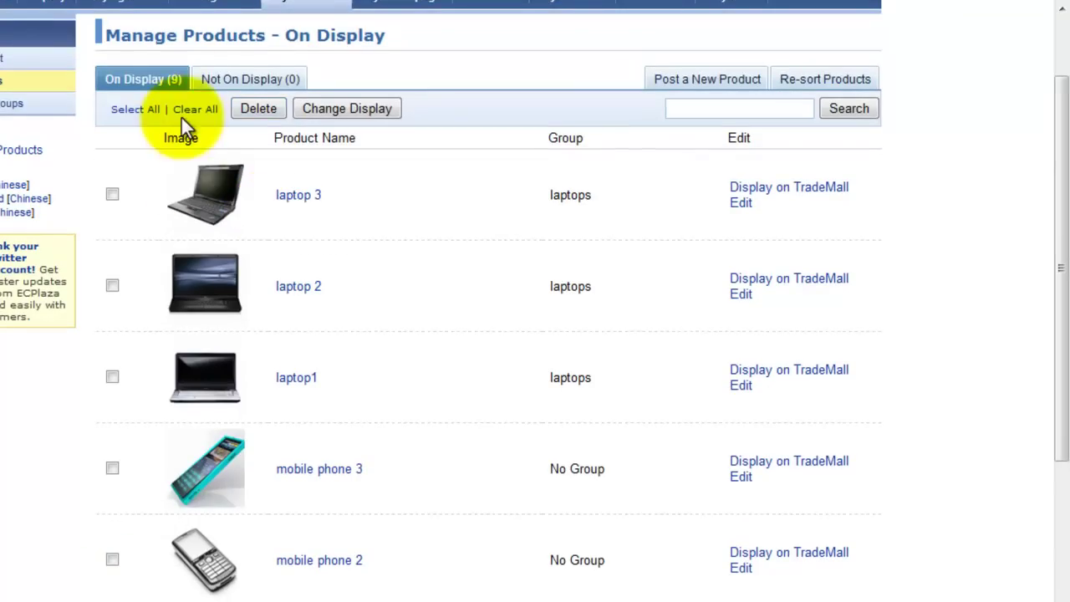
scroll(382, 245, down, 5)
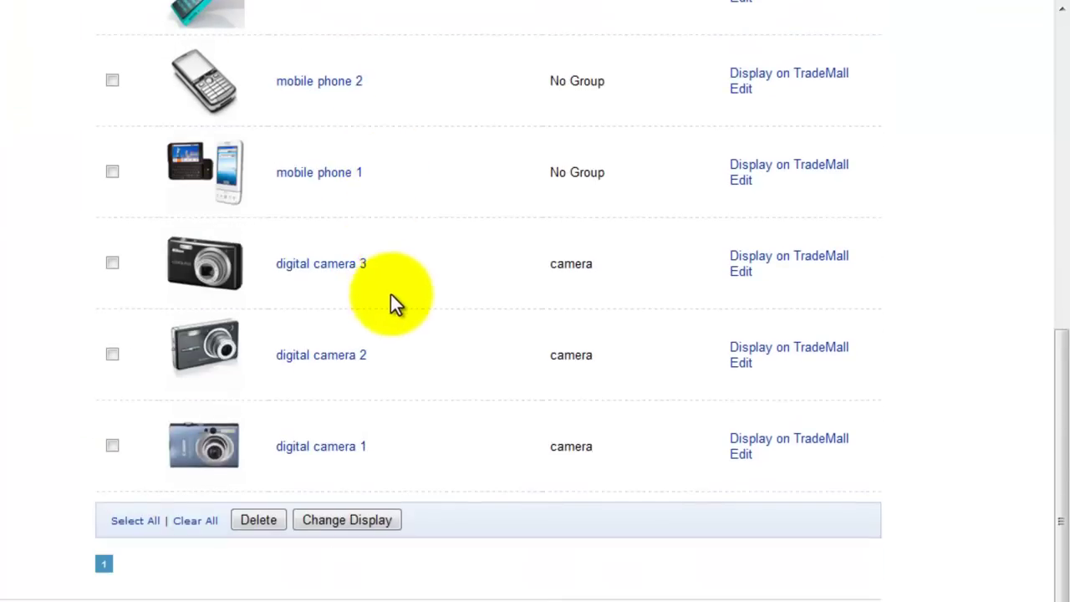
scroll(394, 301, up, 6)
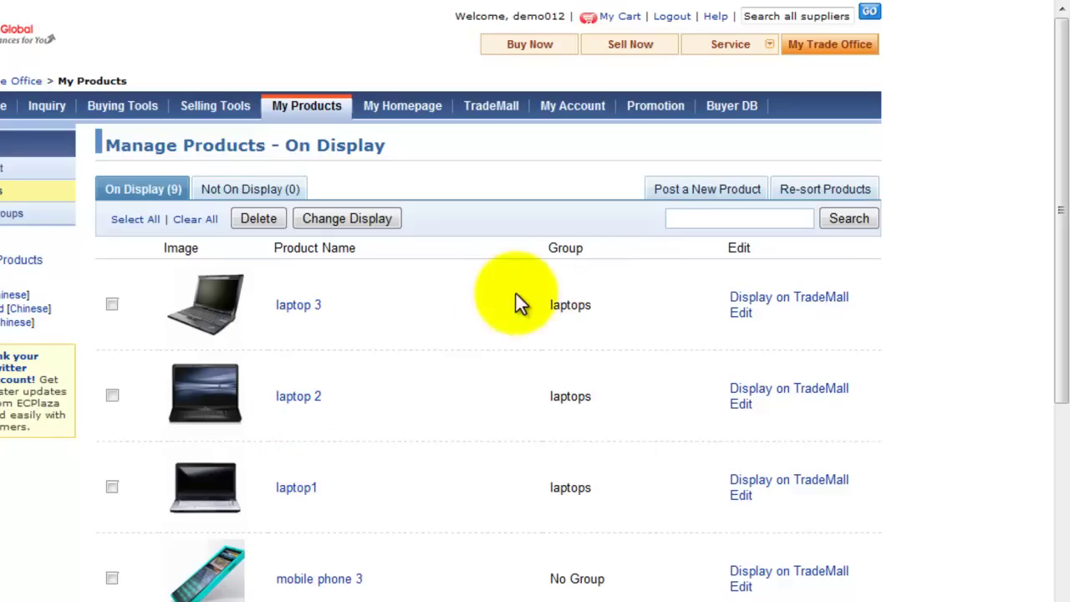
scroll(554, 388, down, 3)
scroll(551, 401, down, 3)
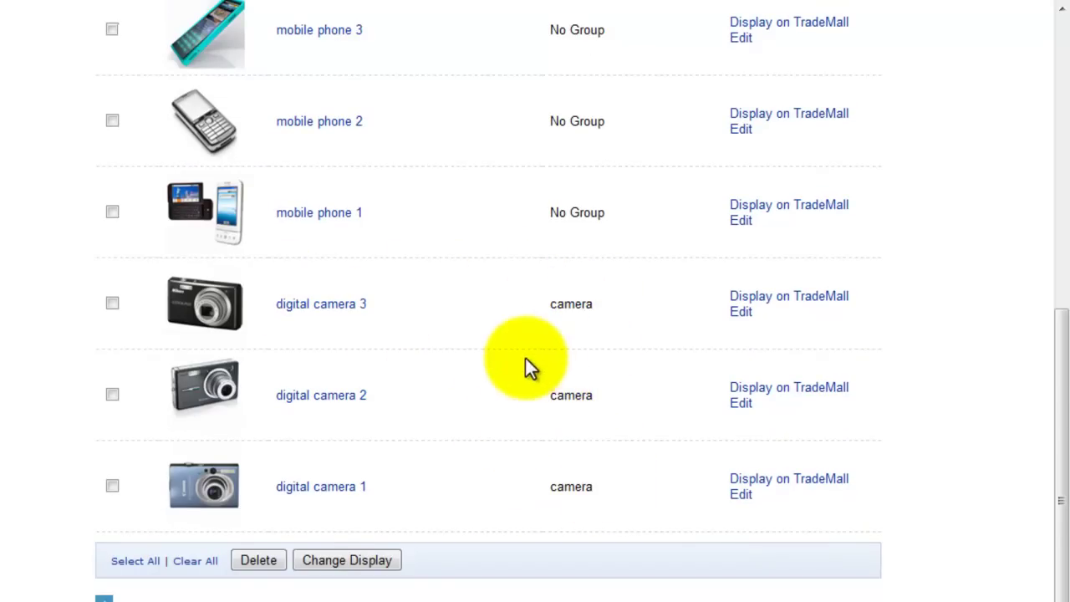
scroll(525, 359, up, 2)
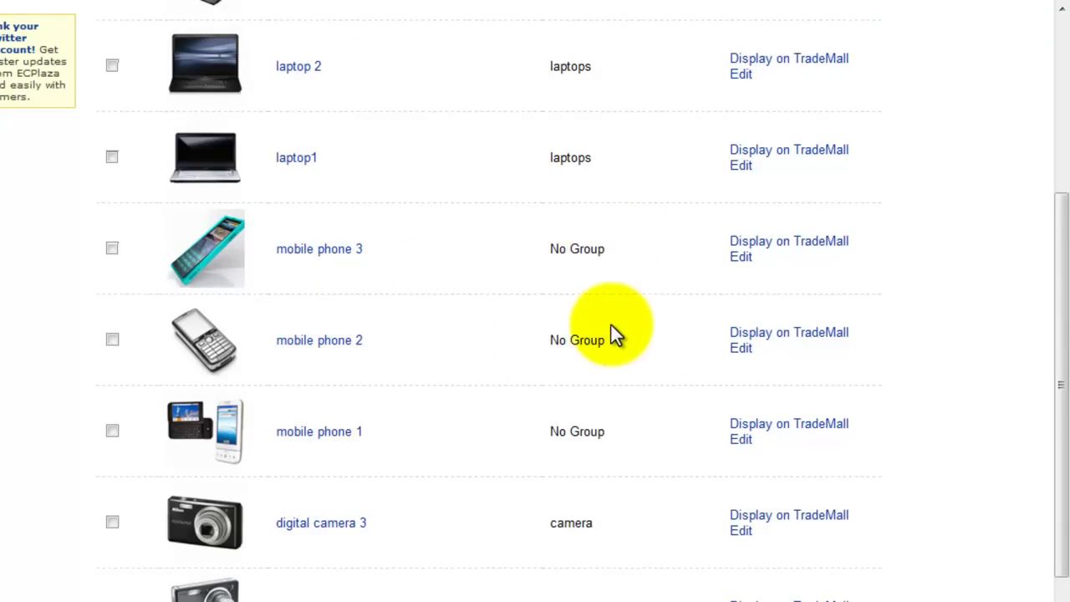
scroll(611, 334, up, 2)
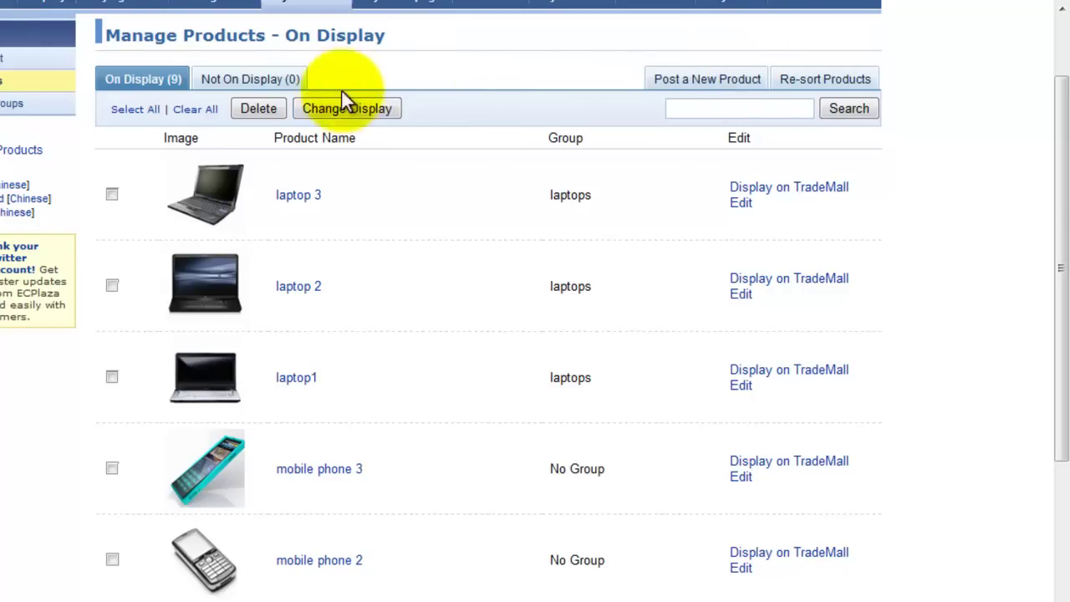
scroll(346, 102, up, 1)
mouse_move(309, 106)
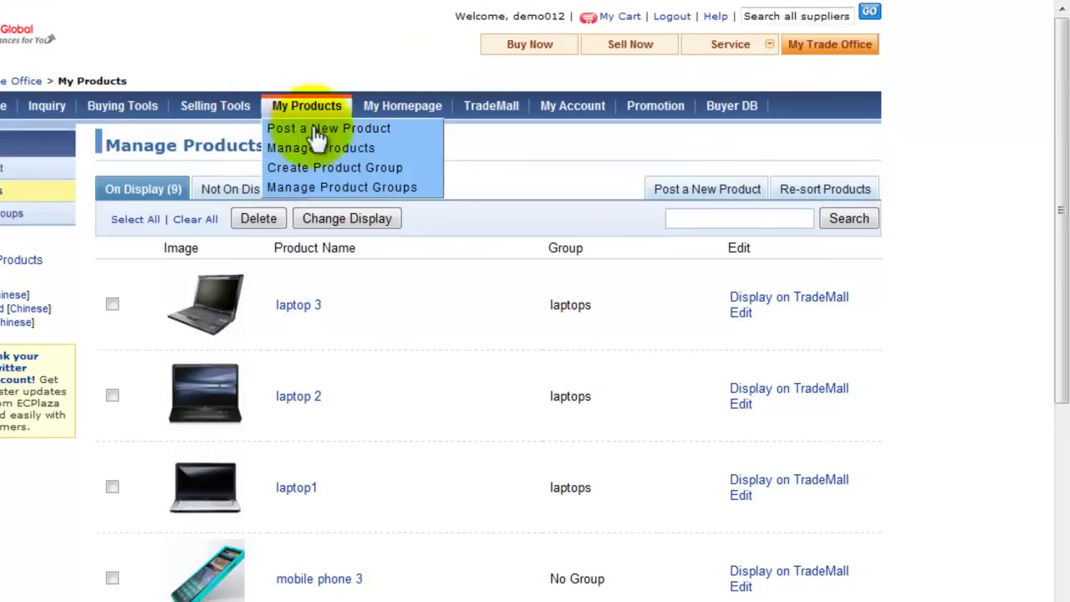
- Prepare a group move from Unclassified to mobile phone, ticking mobile phones 1, 2 and 3
click(357, 188)
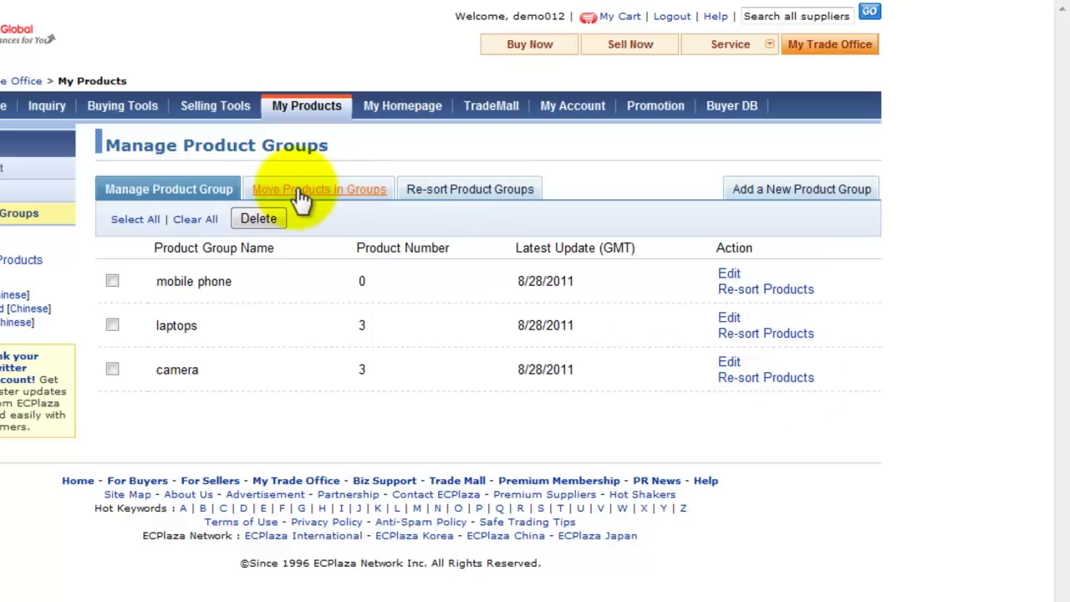
click(340, 189)
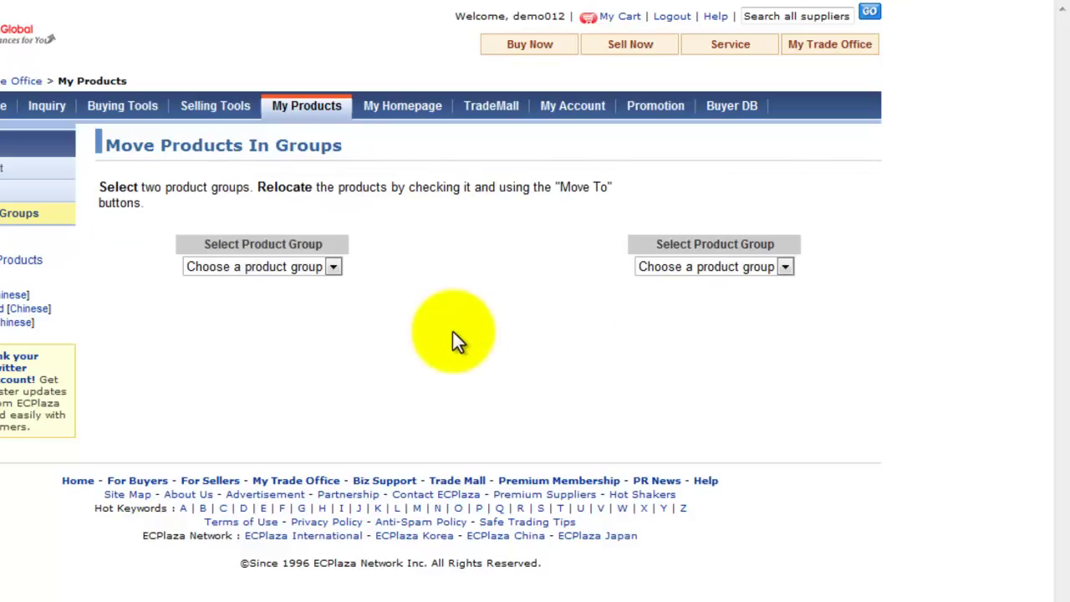
click(331, 266)
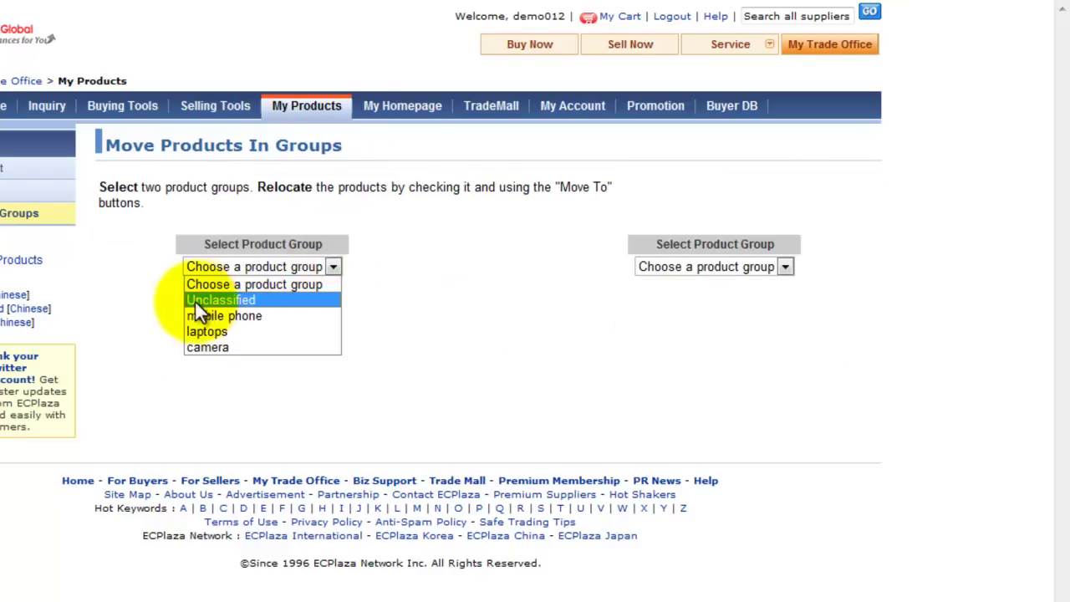
click(246, 303)
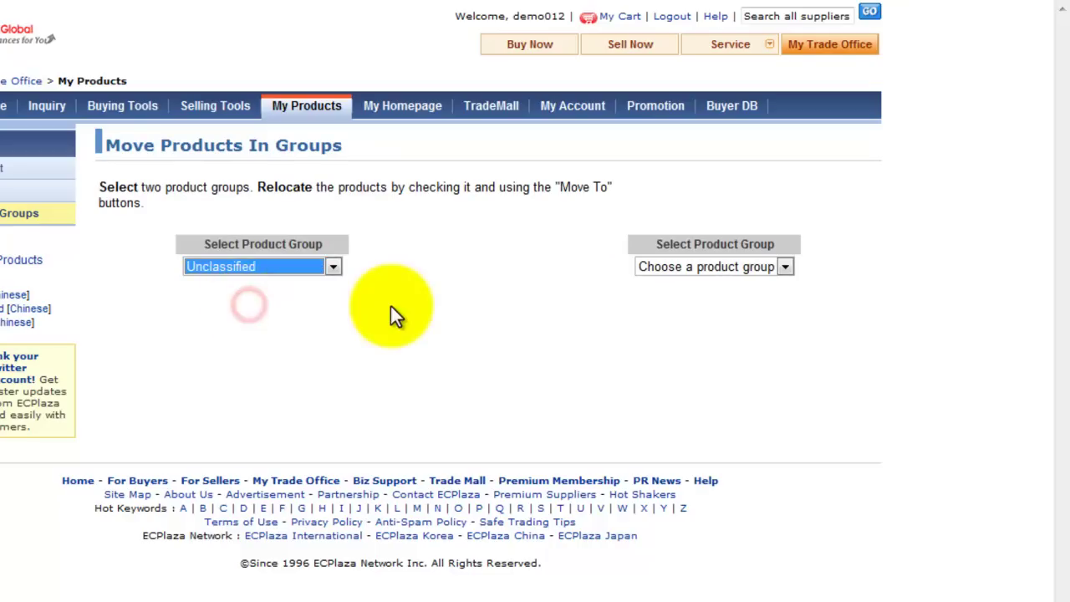
click(188, 292)
click(189, 320)
click(189, 346)
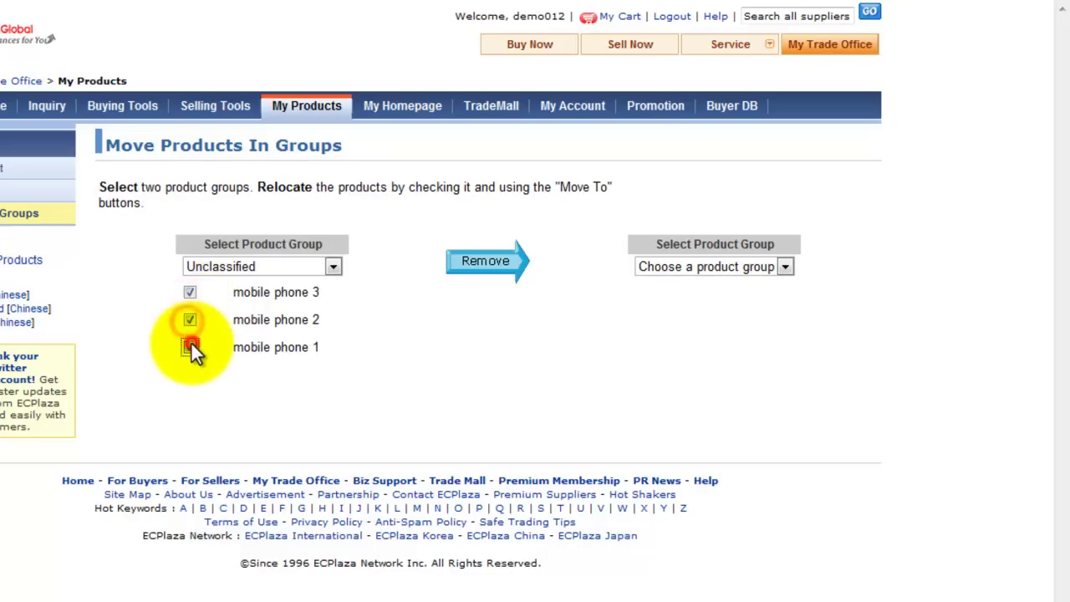
click(786, 265)
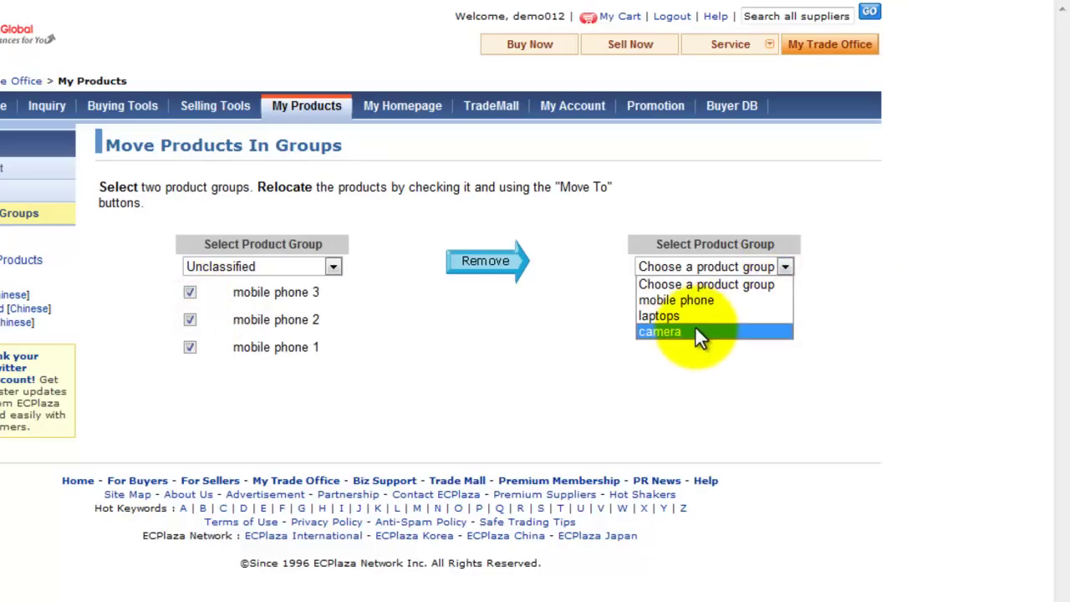
click(698, 300)
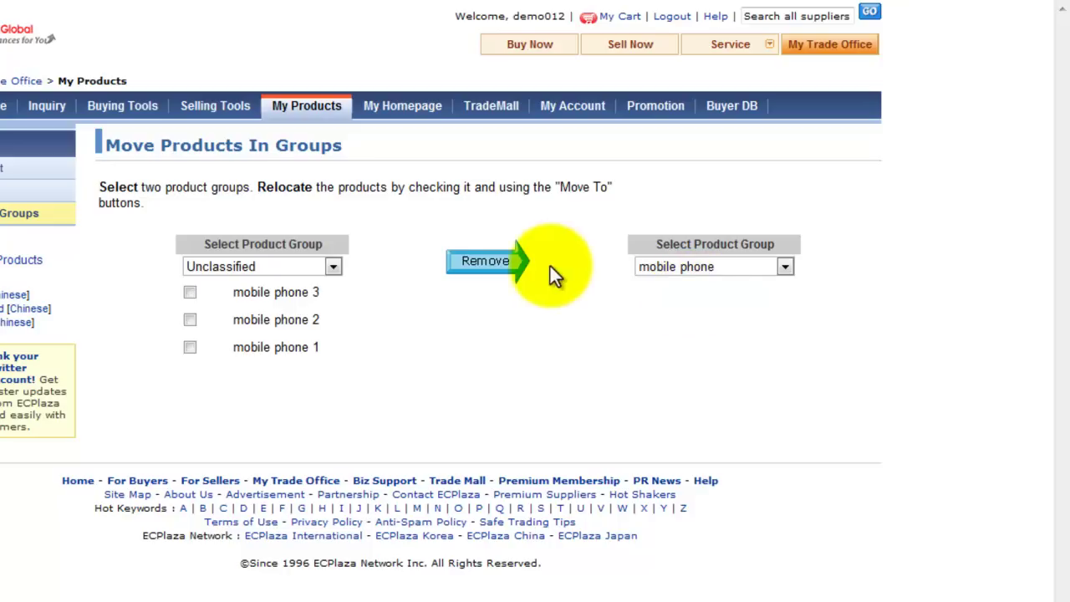
- After the no-selection warning, re-tick mobile phones 1–3 and move them into mobile phone
click(489, 263)
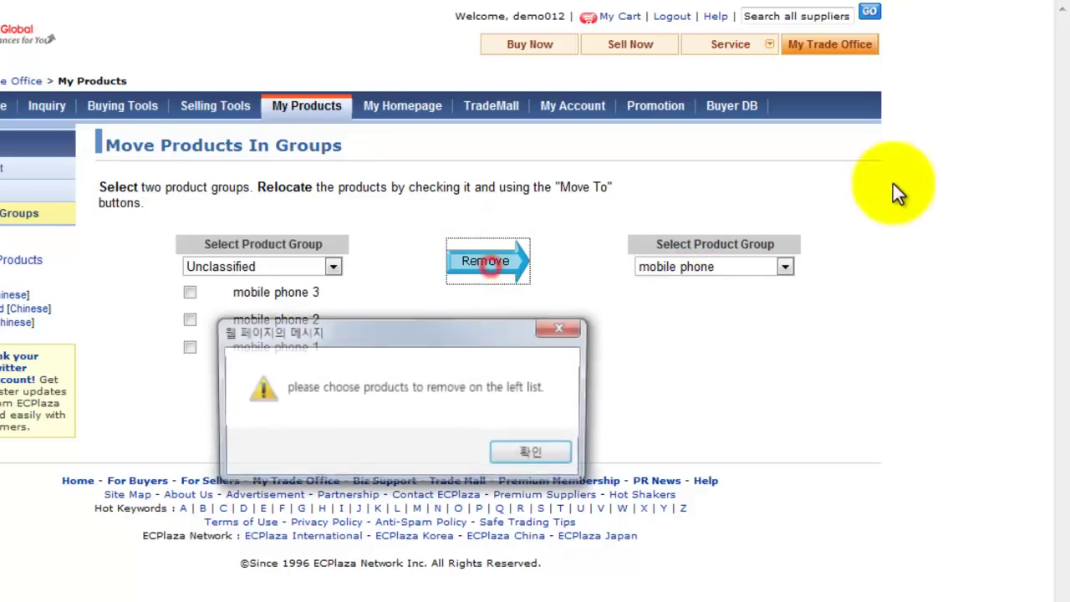
click(538, 452)
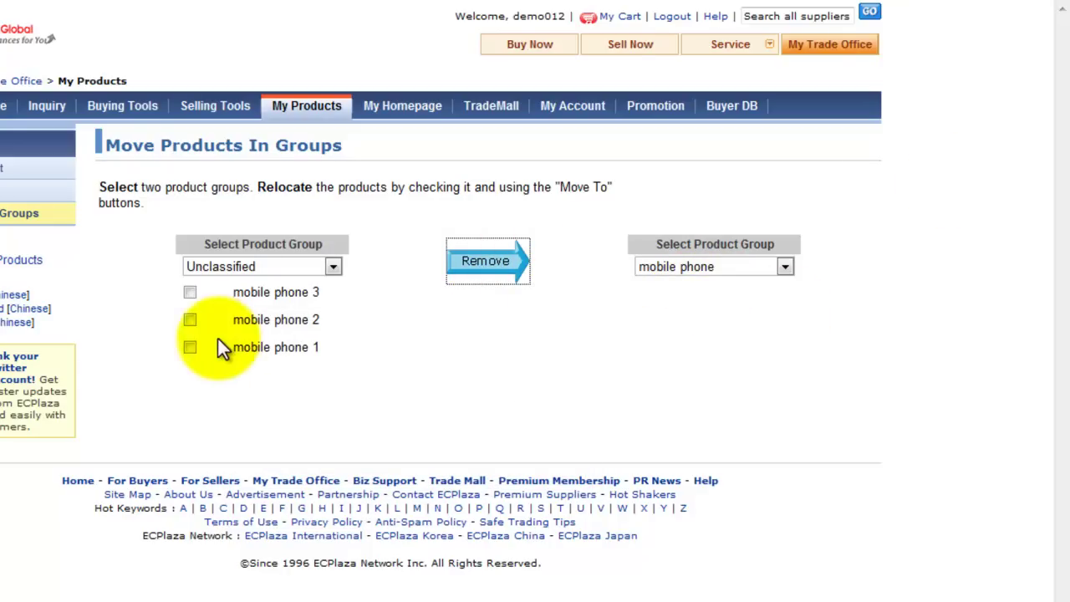
click(190, 291)
click(189, 319)
click(189, 347)
click(458, 262)
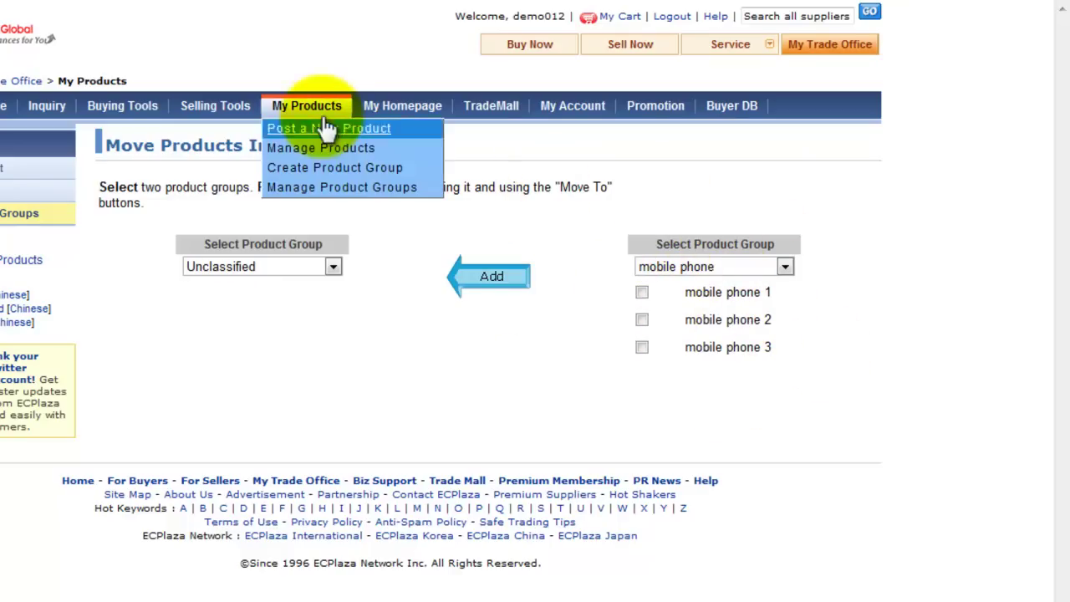
- From Manage My Homepage, open the public company homepage in a new window
mouse_move(316, 117)
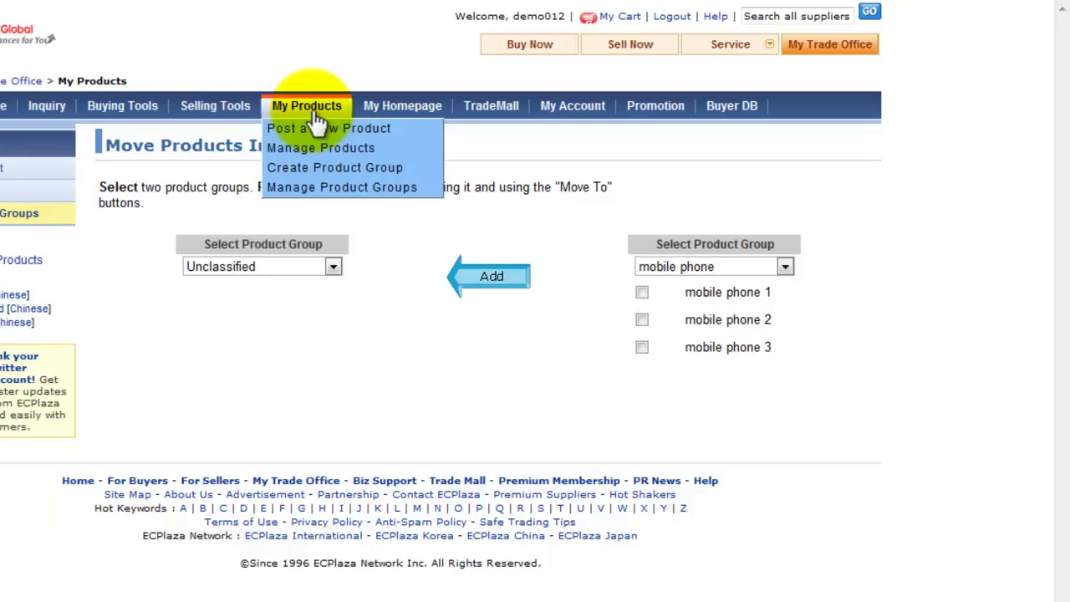
mouse_move(380, 119)
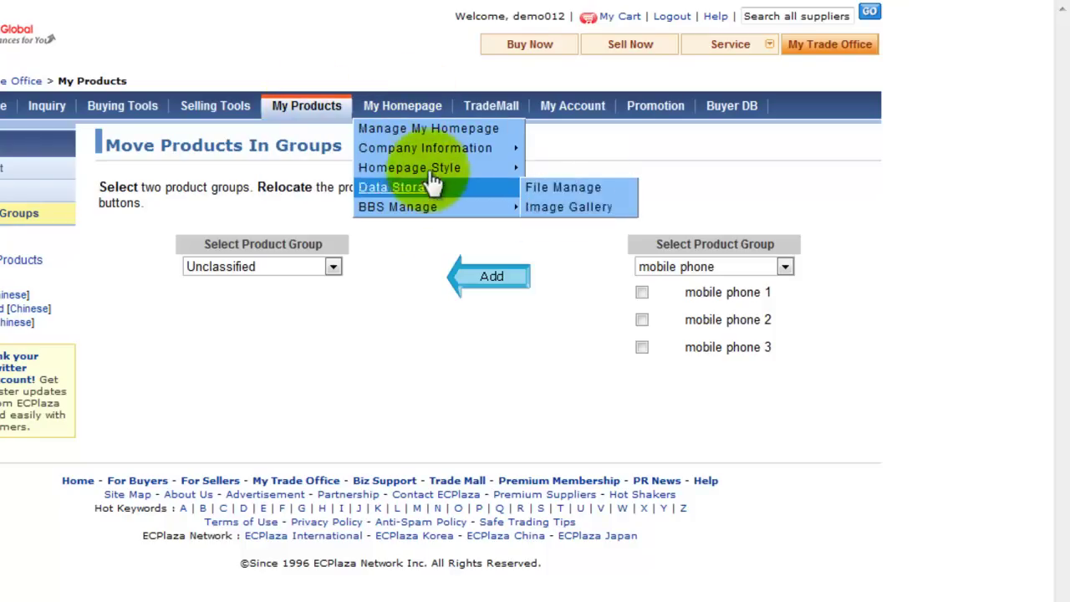
click(428, 131)
click(393, 216)
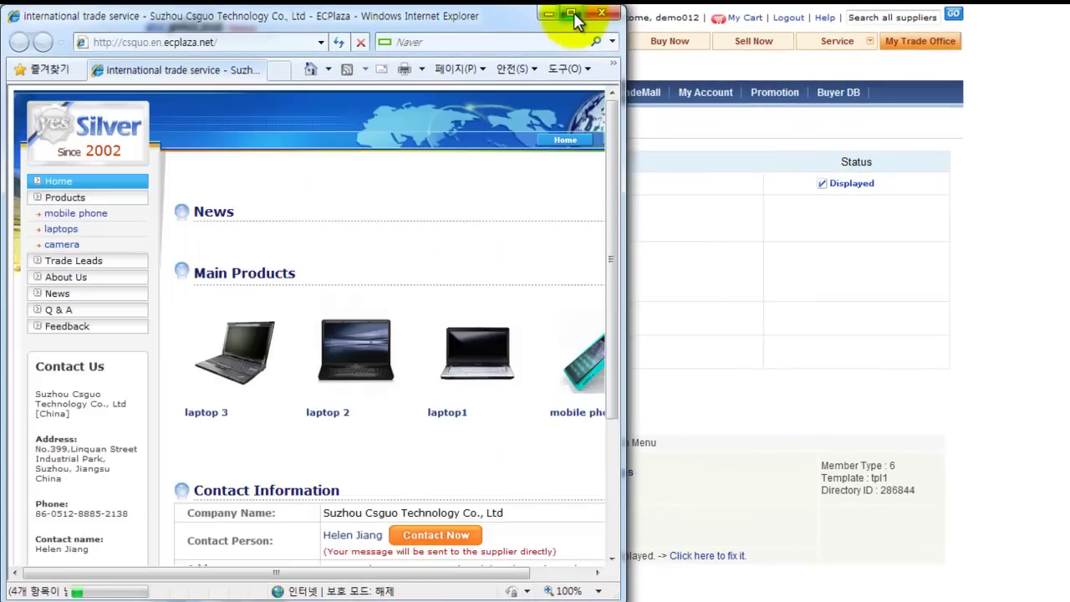
- Maximize the homepage and browse the mobile phone, laptops and camera product groups
click(571, 15)
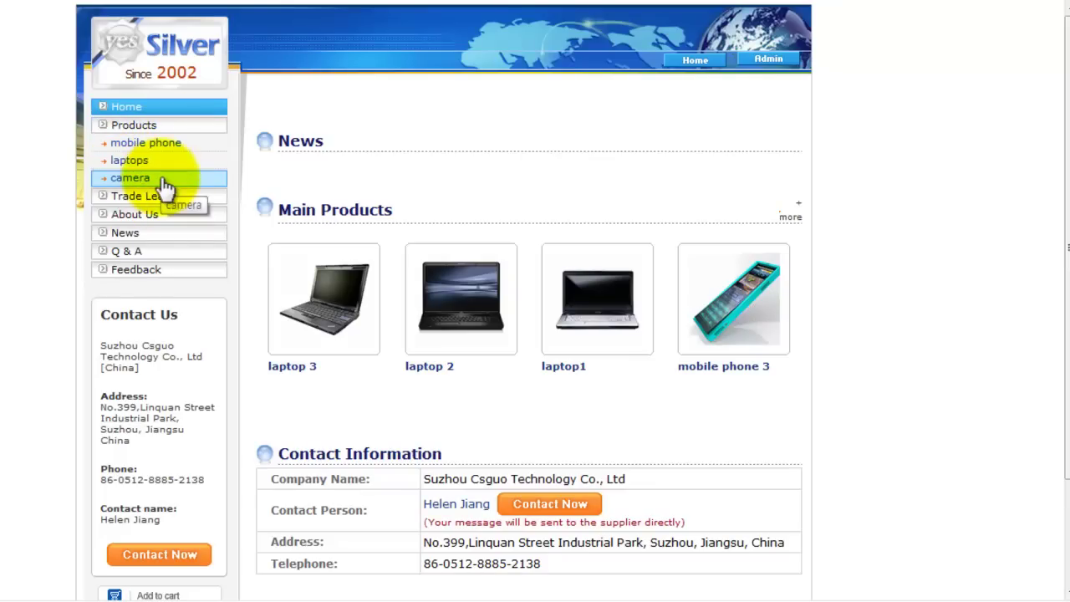
click(171, 144)
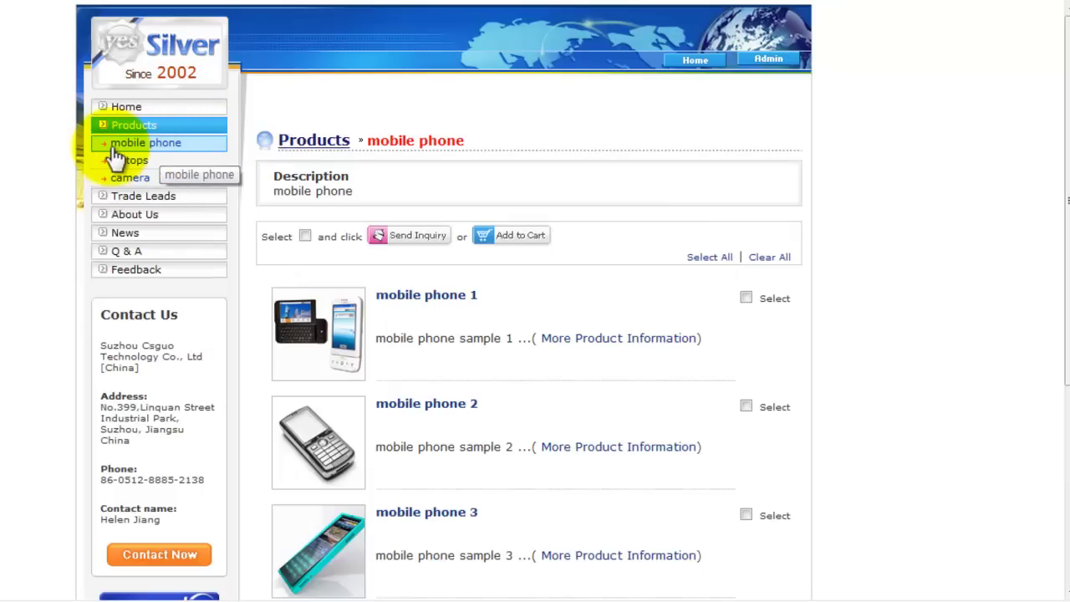
scroll(810, 190, down, 3)
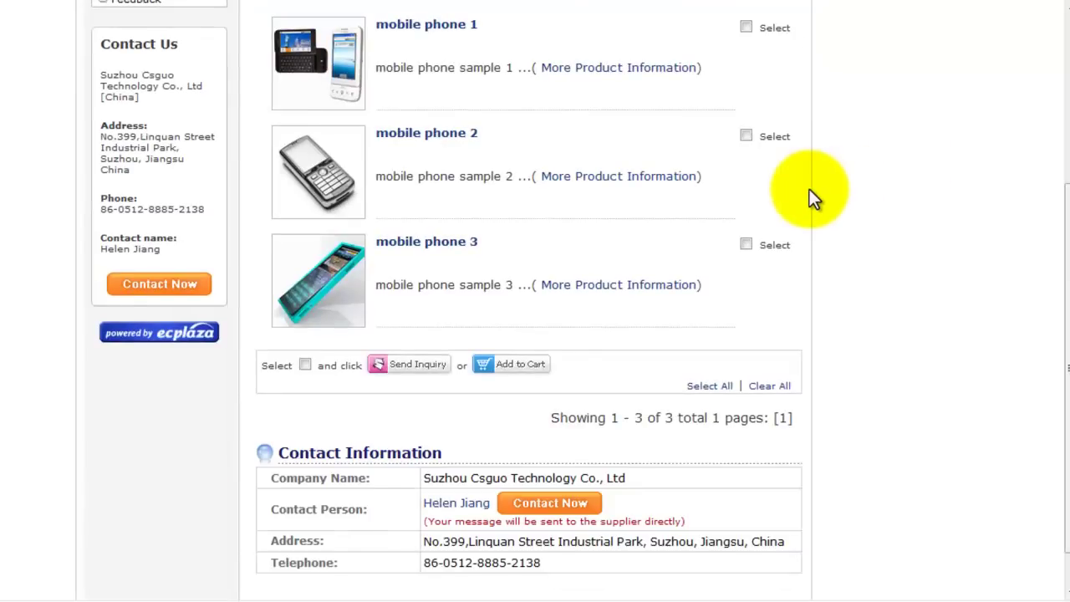
scroll(810, 191, up, 2)
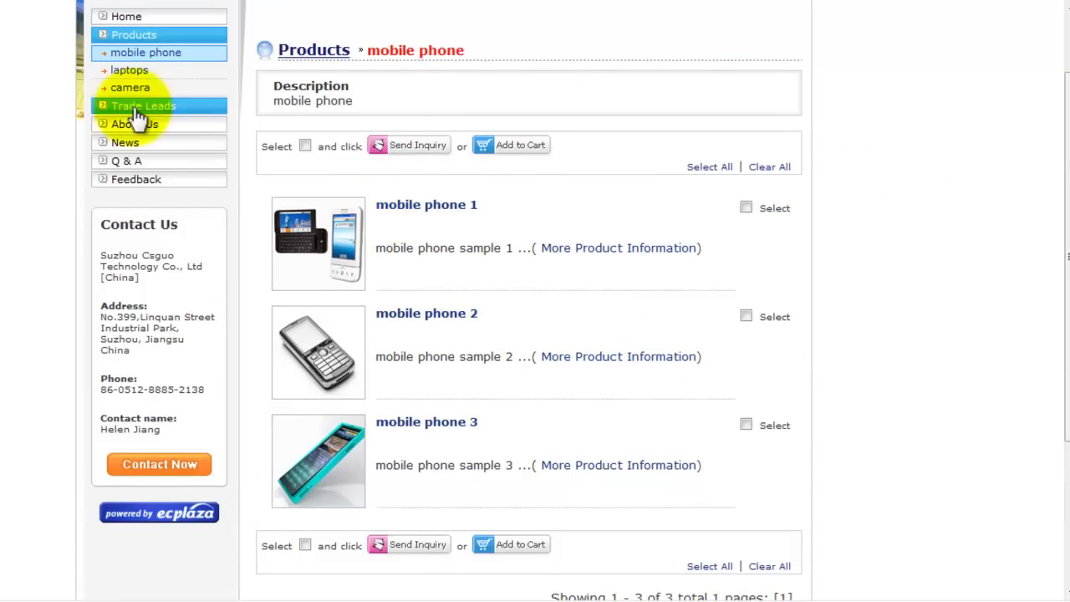
click(129, 70)
scroll(607, 168, down, 2)
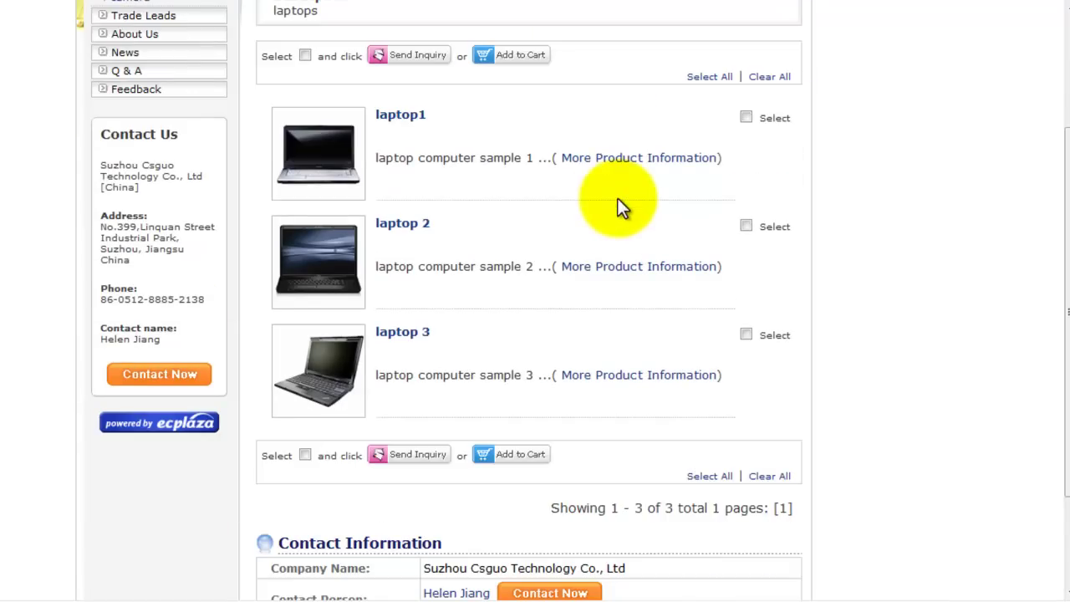
scroll(454, 235, up, 1)
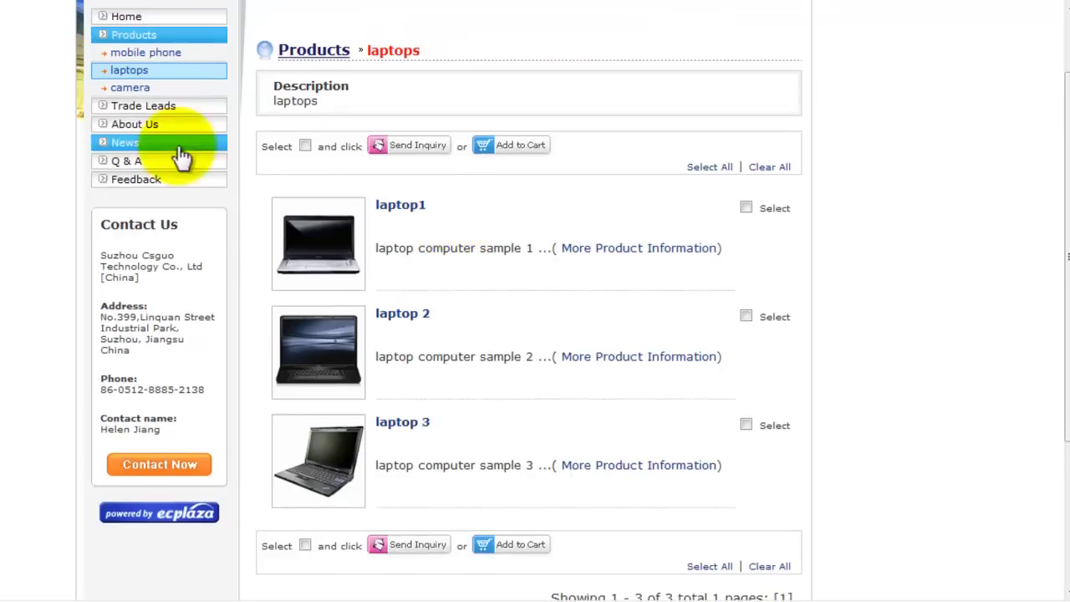
scroll(182, 157, up, 1)
click(138, 177)
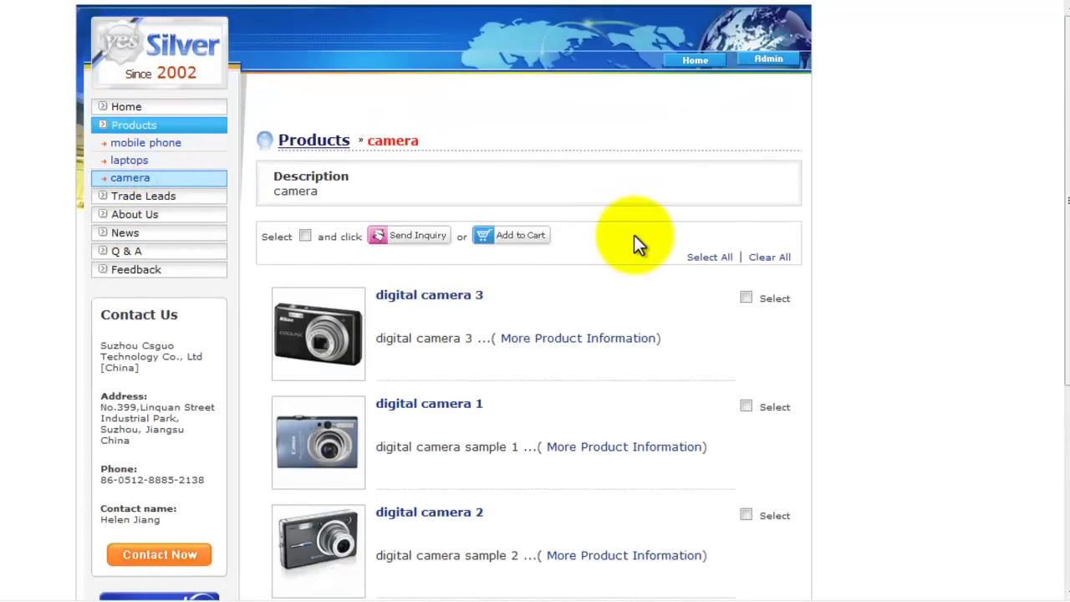
scroll(638, 243, down, 2)
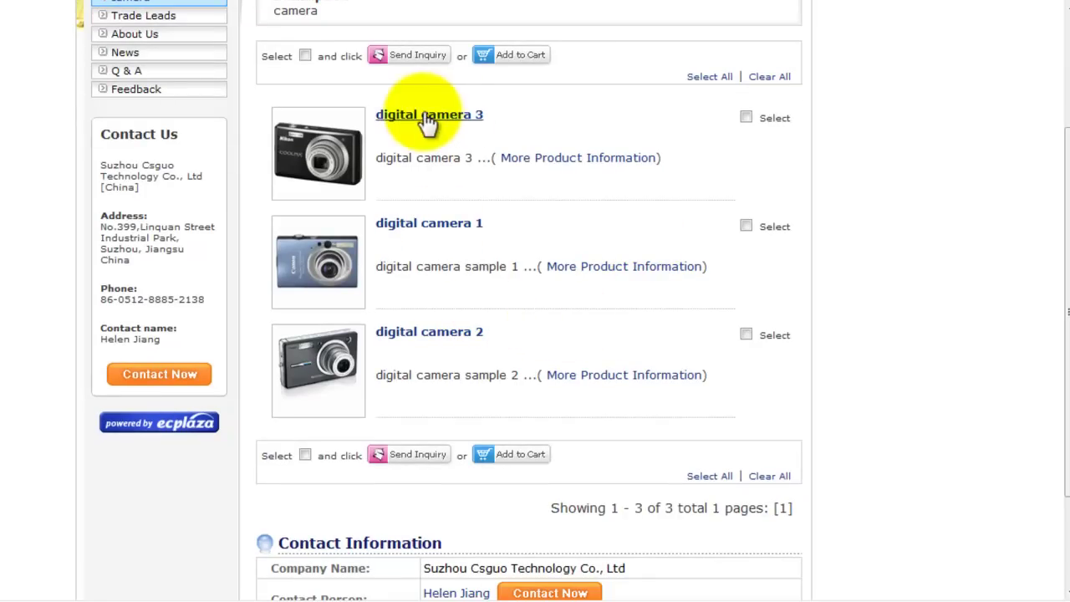
scroll(512, 101, up, 1)
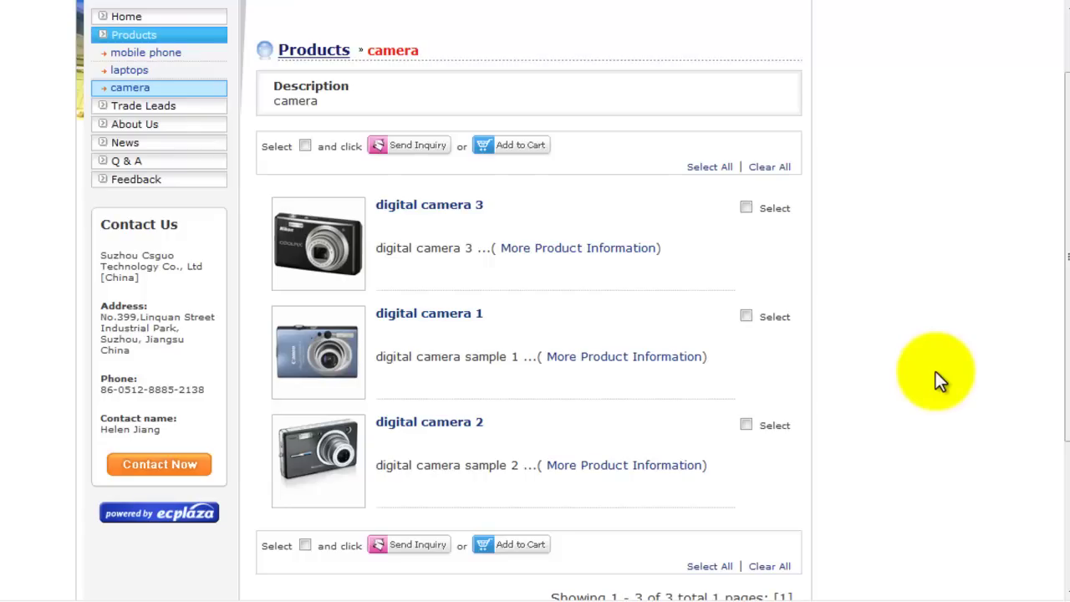
scroll(903, 276, up, 2)
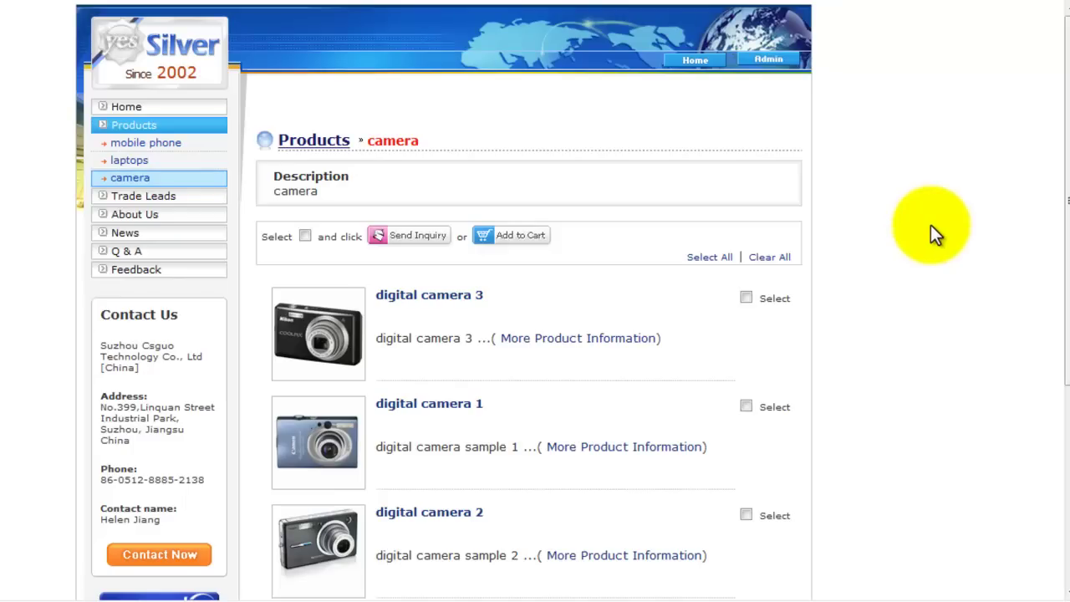